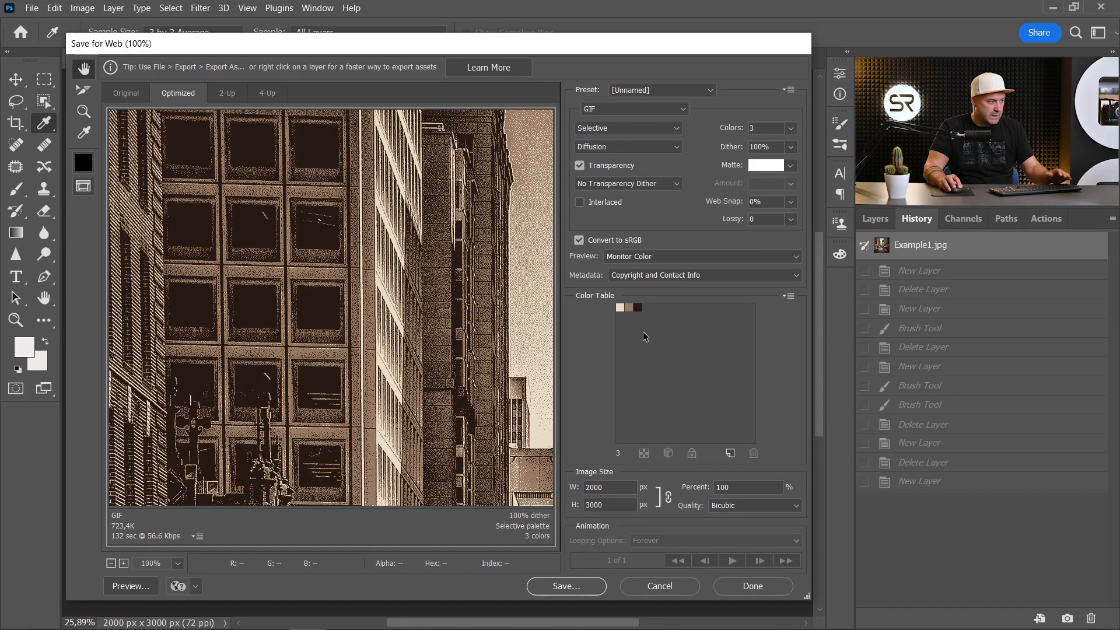
Save the three-color GIF color table as table1.act in the Copy Color Grading folder and leave the web export without saving.
left_click(790, 297)
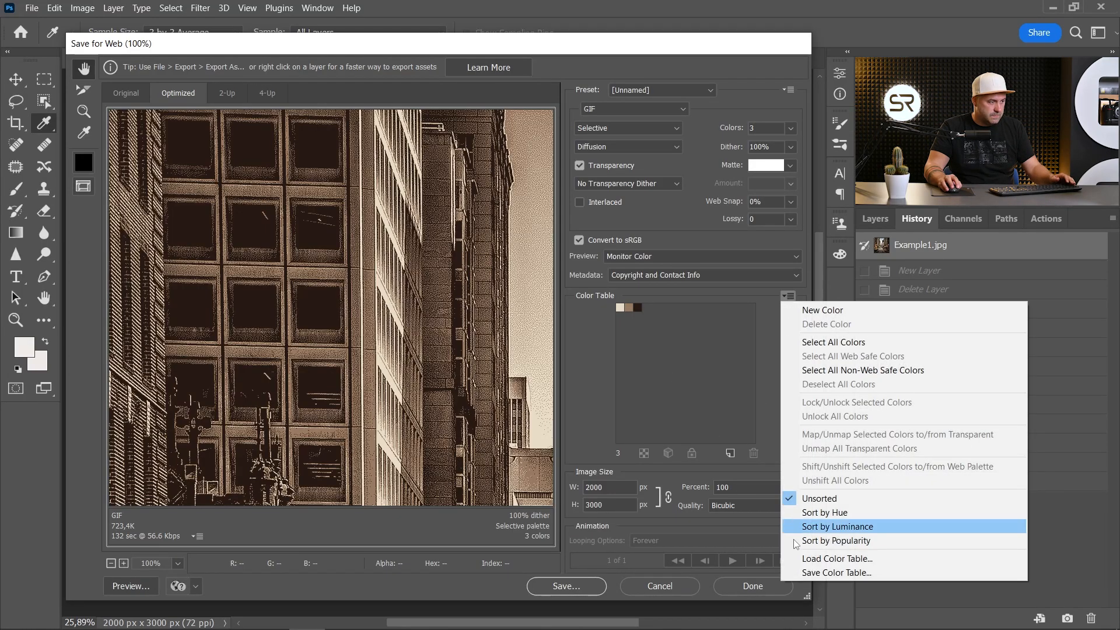
left_click(836, 573)
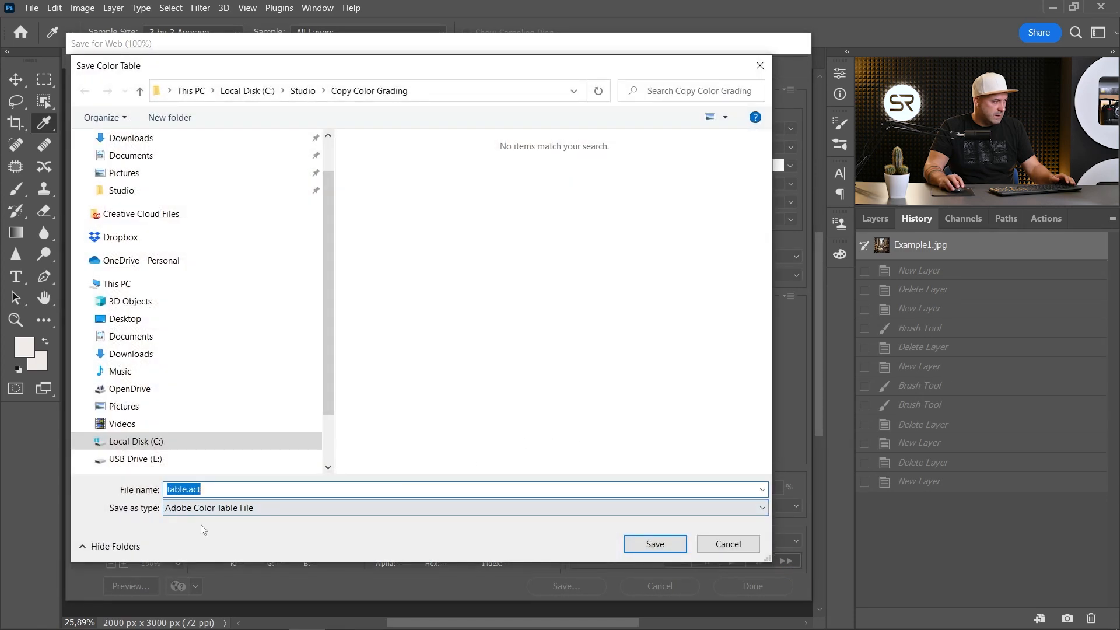
type("1")
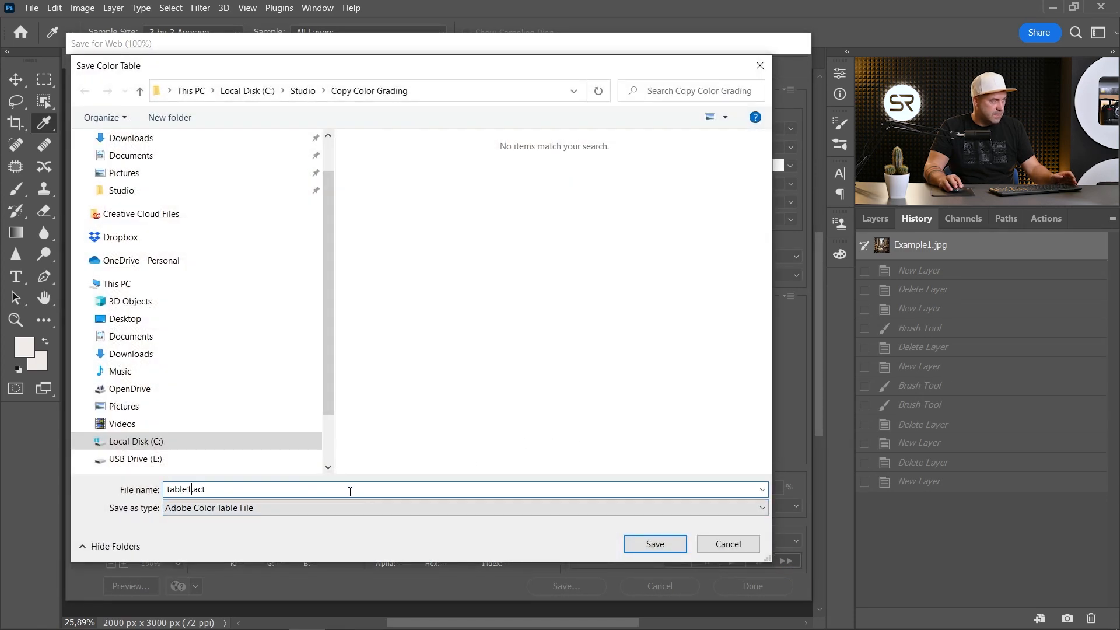
left_click(655, 545)
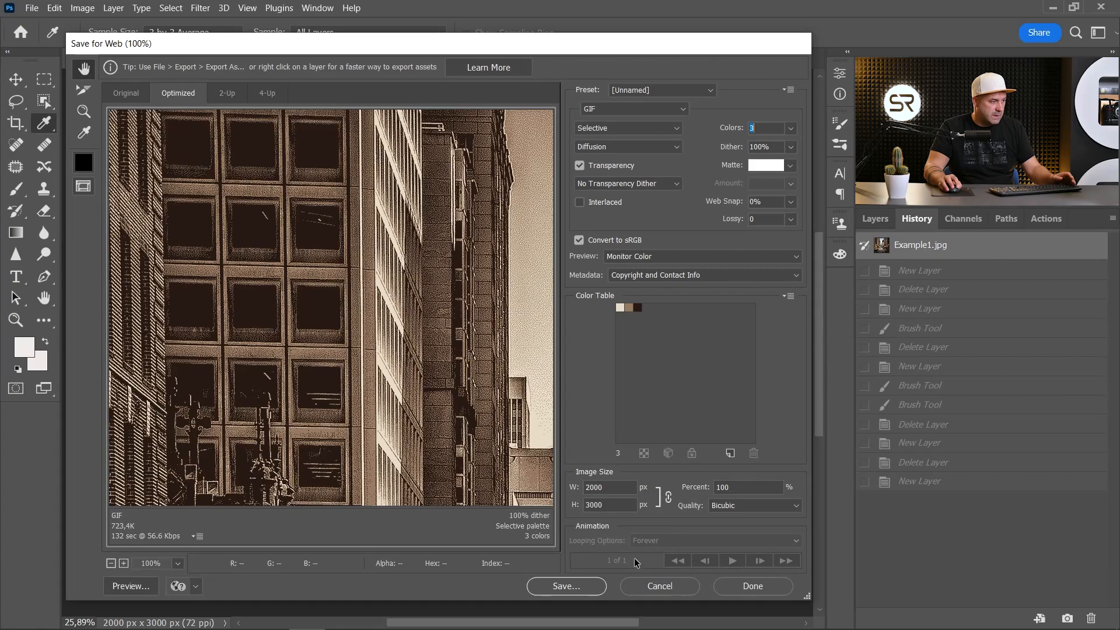
left_click(658, 586)
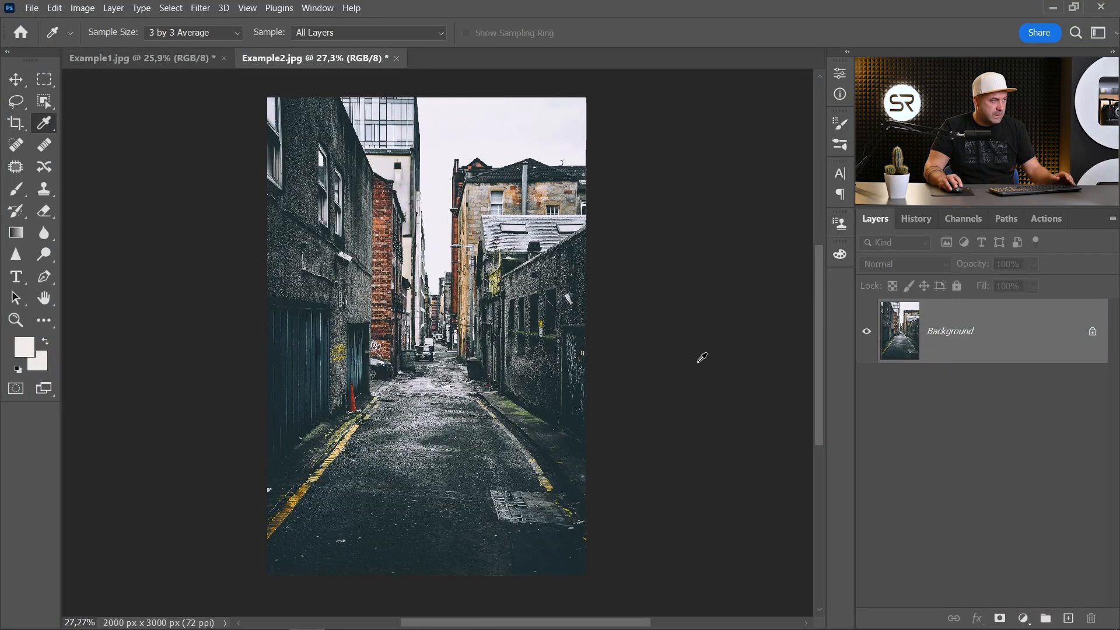
Add a Gradient Map adjustment layer above the Background of Example2.jpg and open its gradient for editing.
left_click(1023, 618)
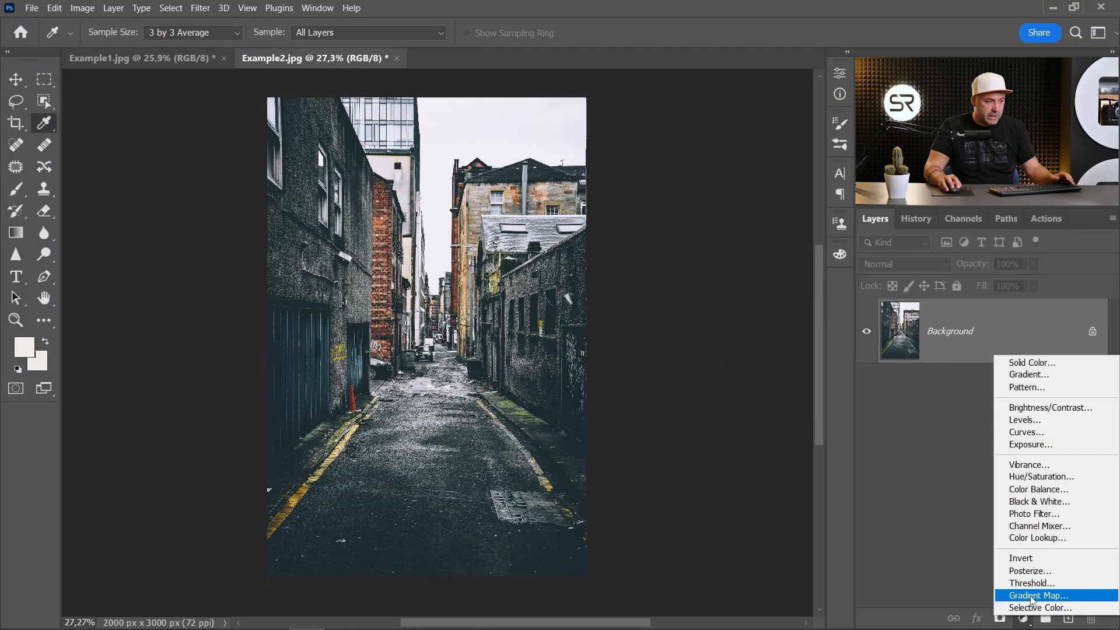
left_click(1032, 595)
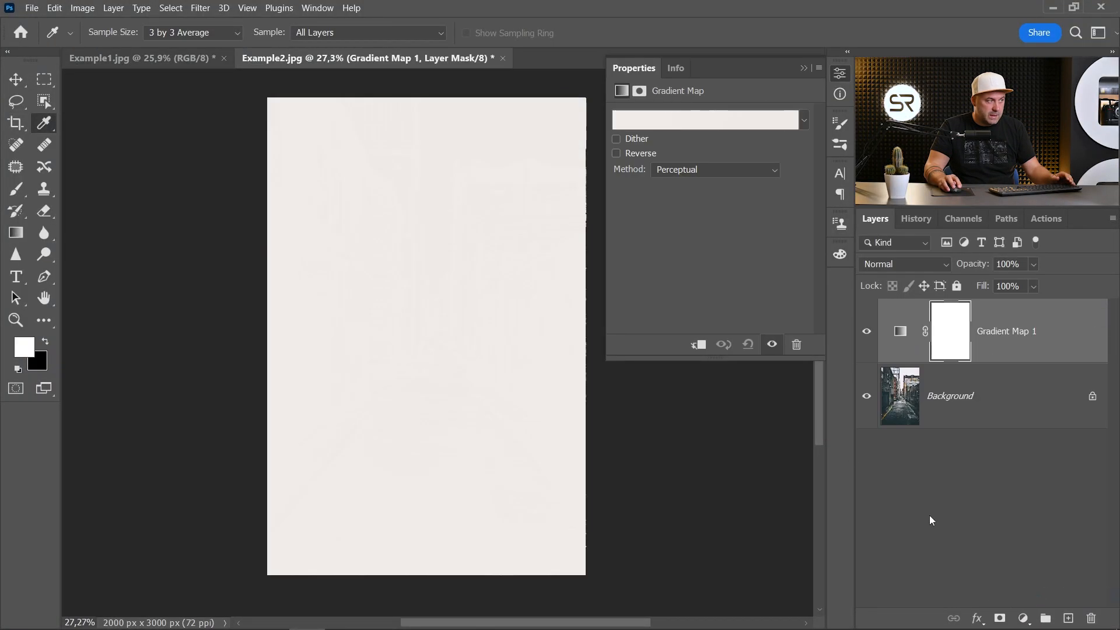
left_click(681, 124)
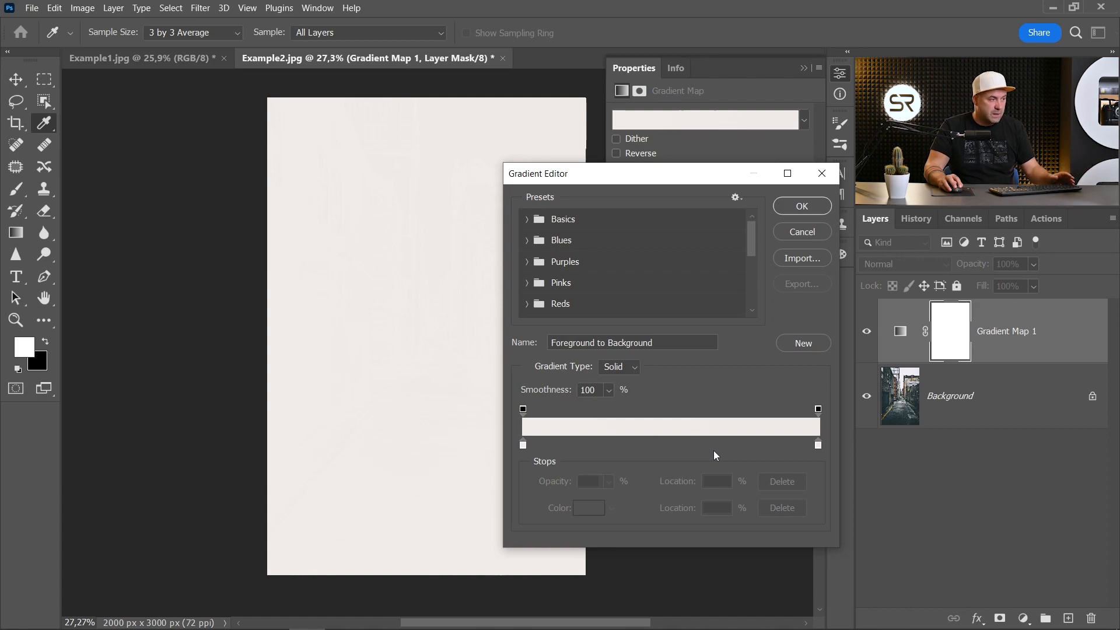
Import the color table file table1.act as swatches and expand the table1 swatch group.
left_click(319, 8)
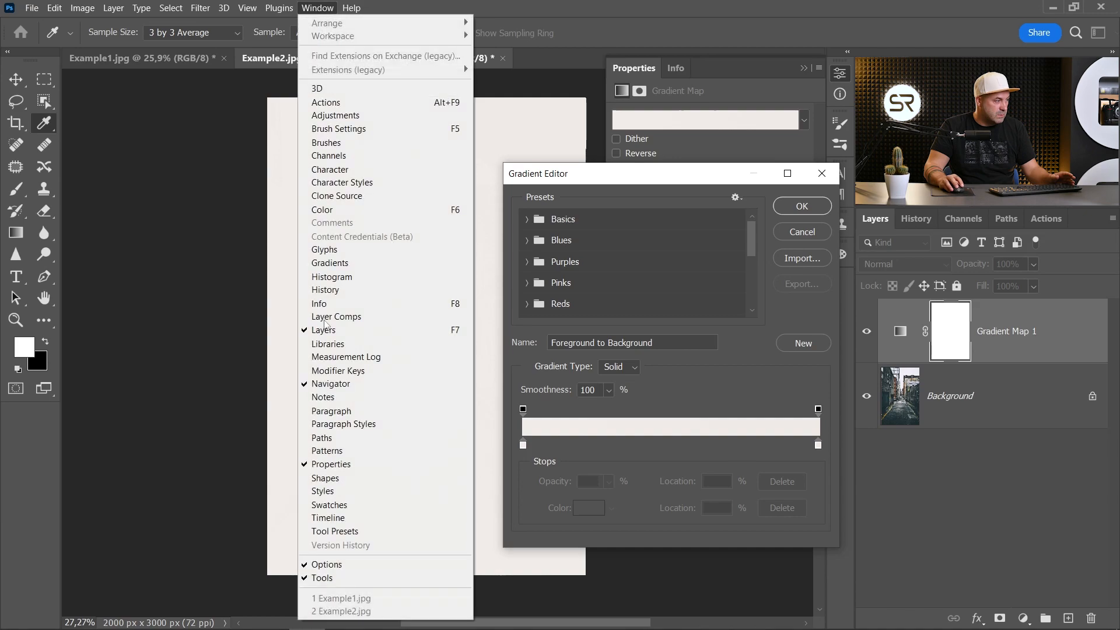
left_click(335, 506)
left_click(465, 73)
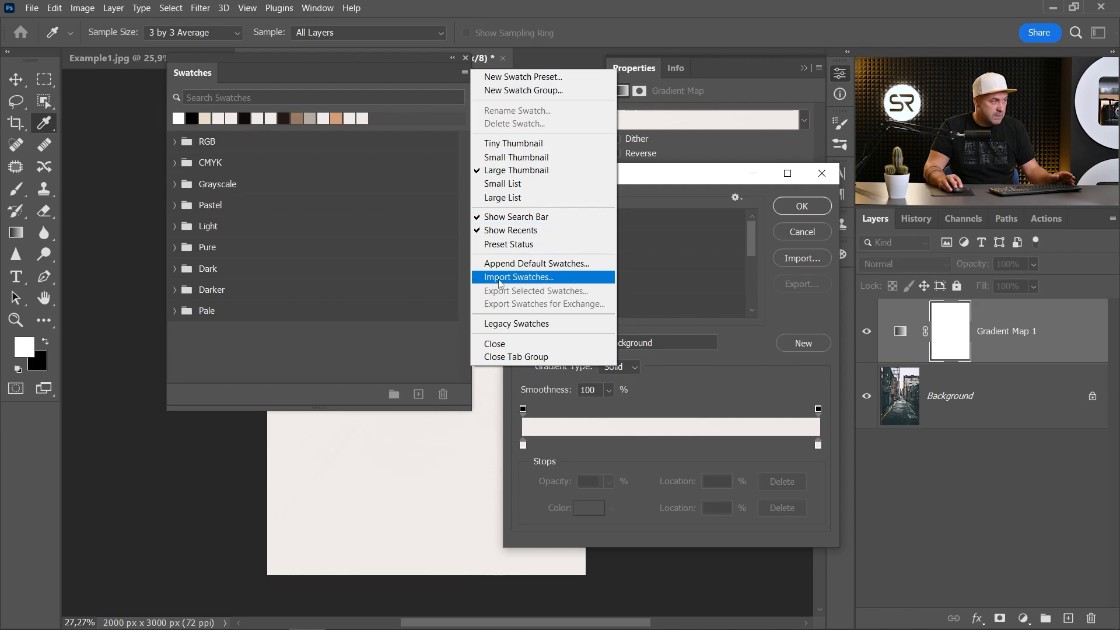
left_click(531, 278)
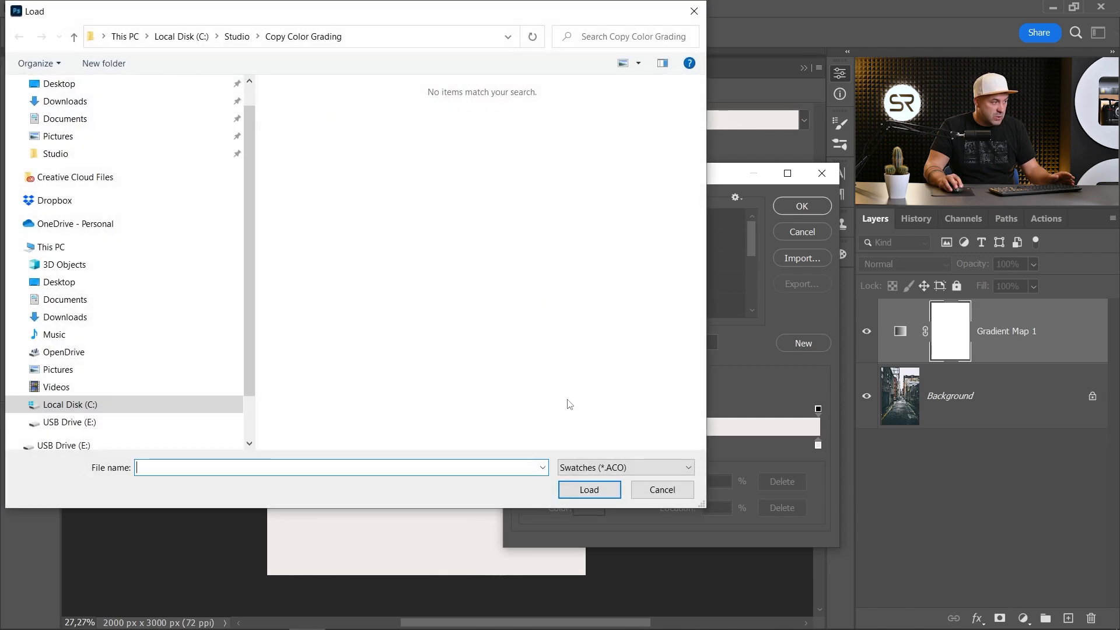
left_click(589, 468)
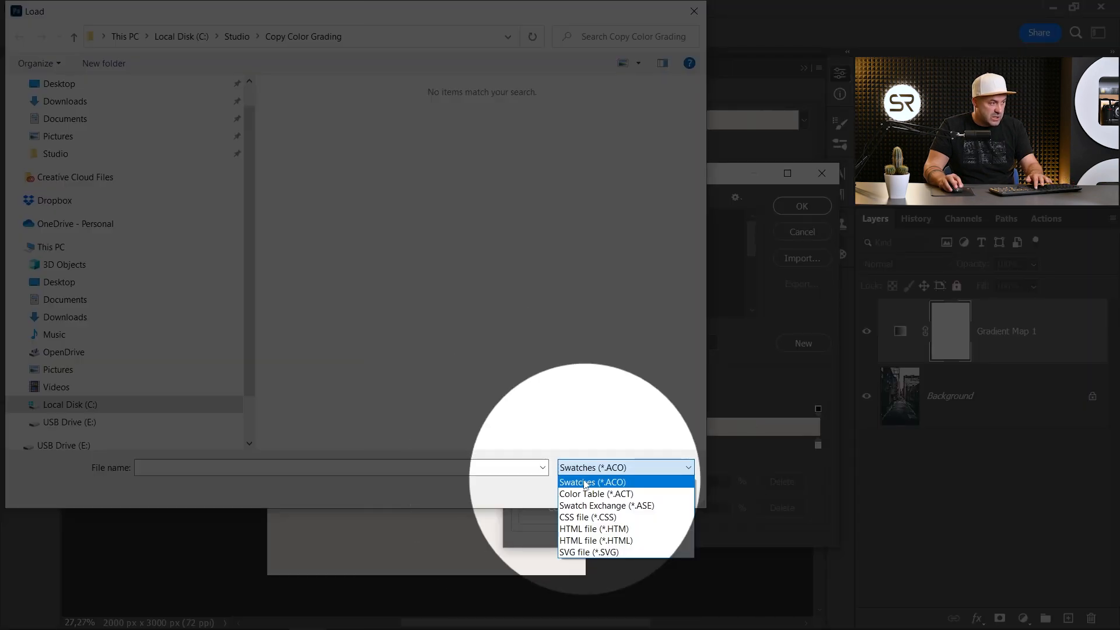
left_click(605, 494)
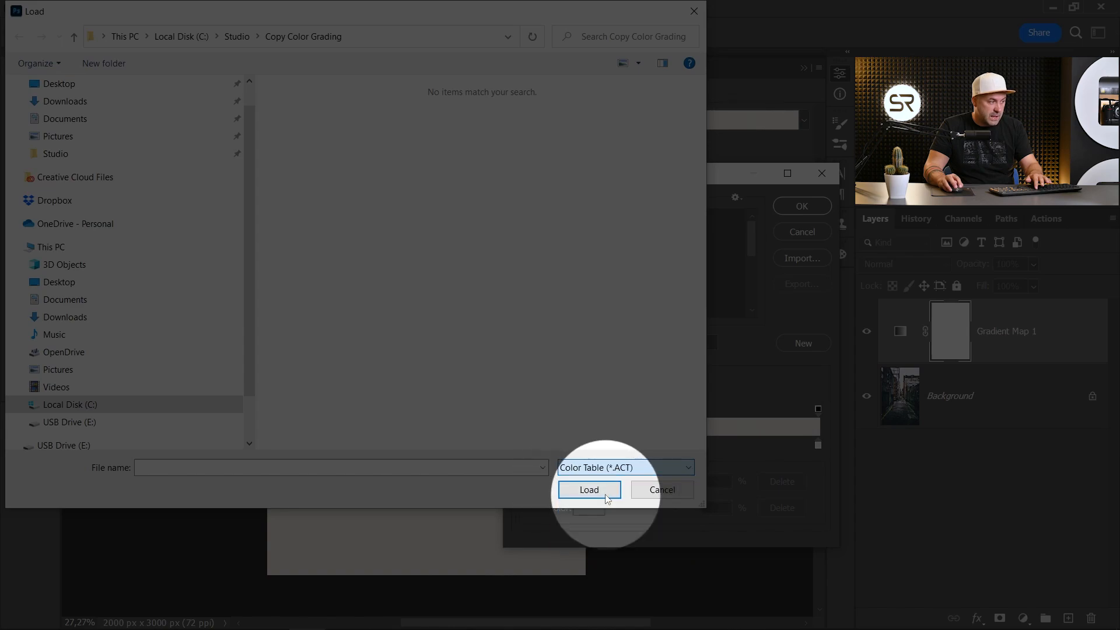
left_click(316, 118)
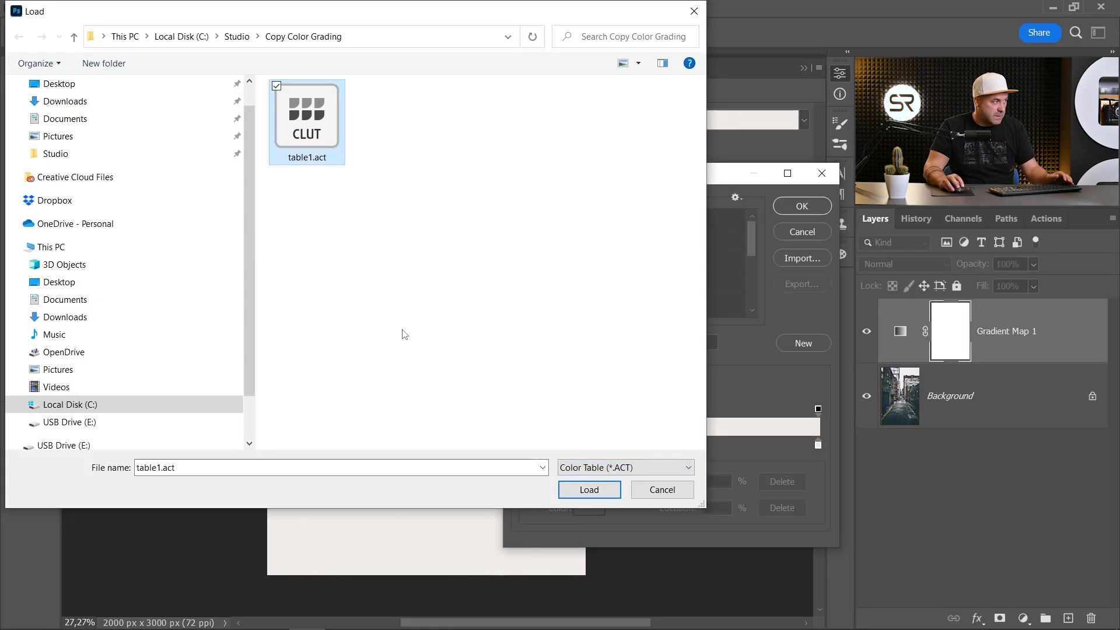
left_click(589, 489)
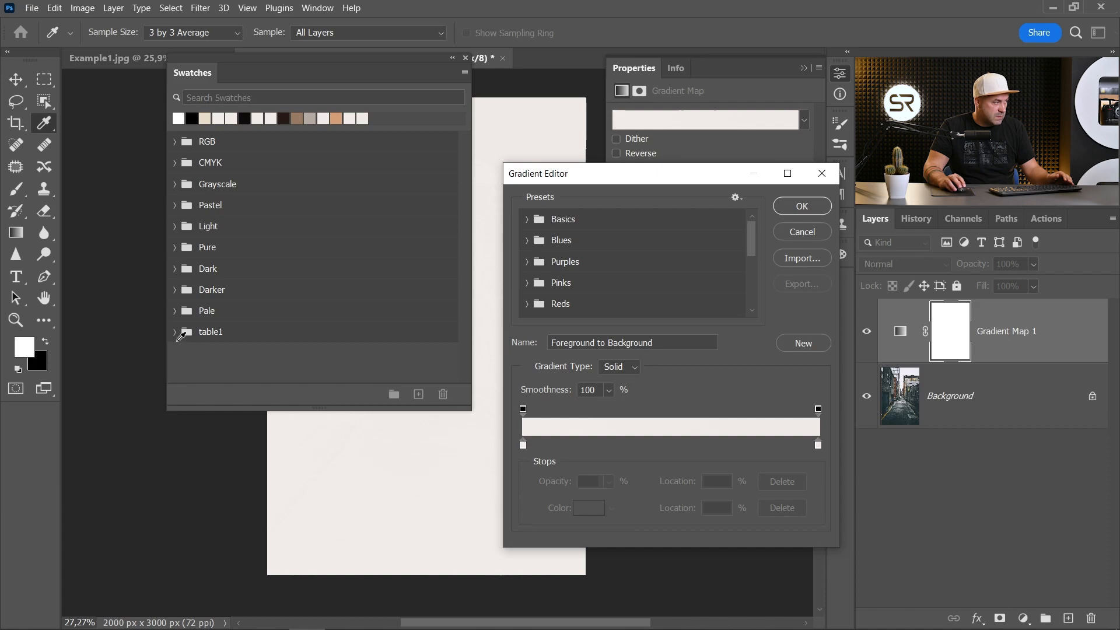
left_click(175, 332)
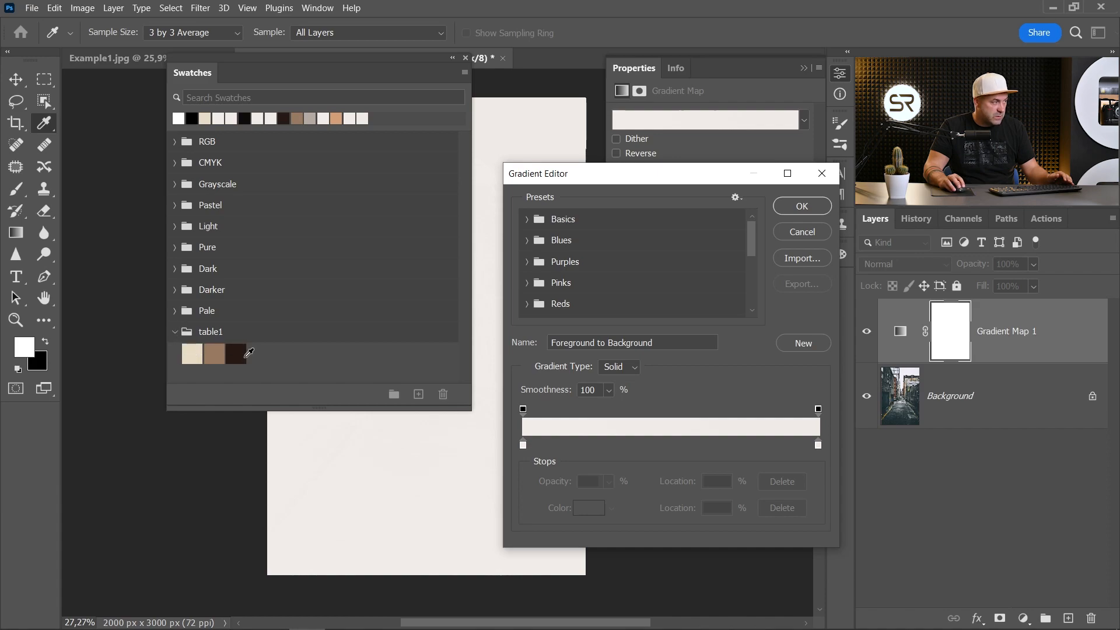
Color the gradient's end stop with the light cream table1 swatch (e7dcc5) and set its location to 91%, matching the color's brightness.
left_click(817, 445)
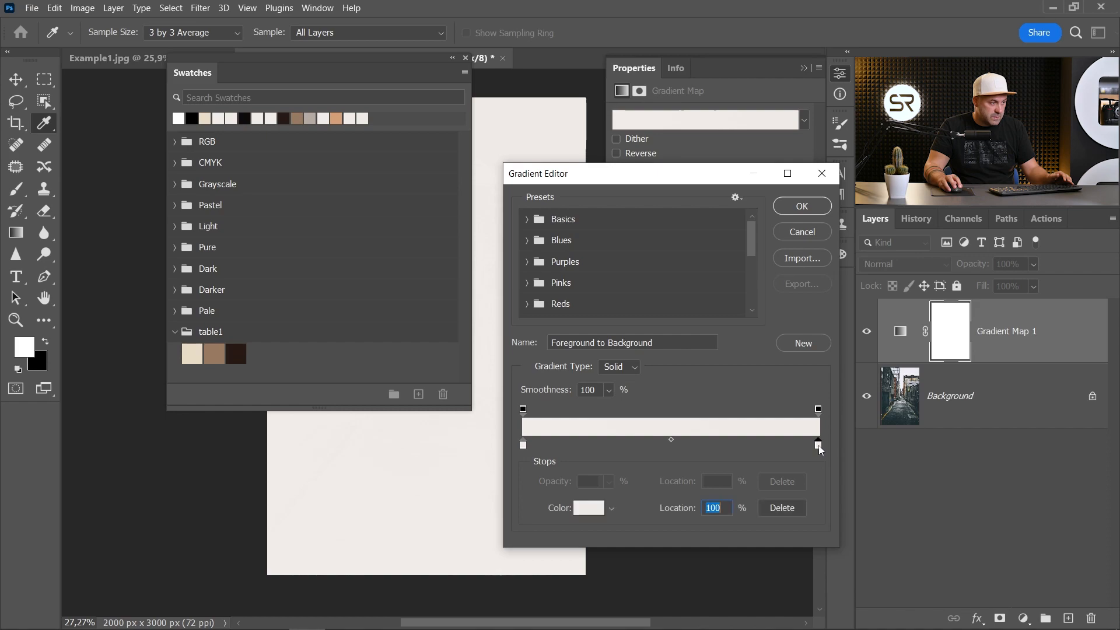
left_click(594, 509)
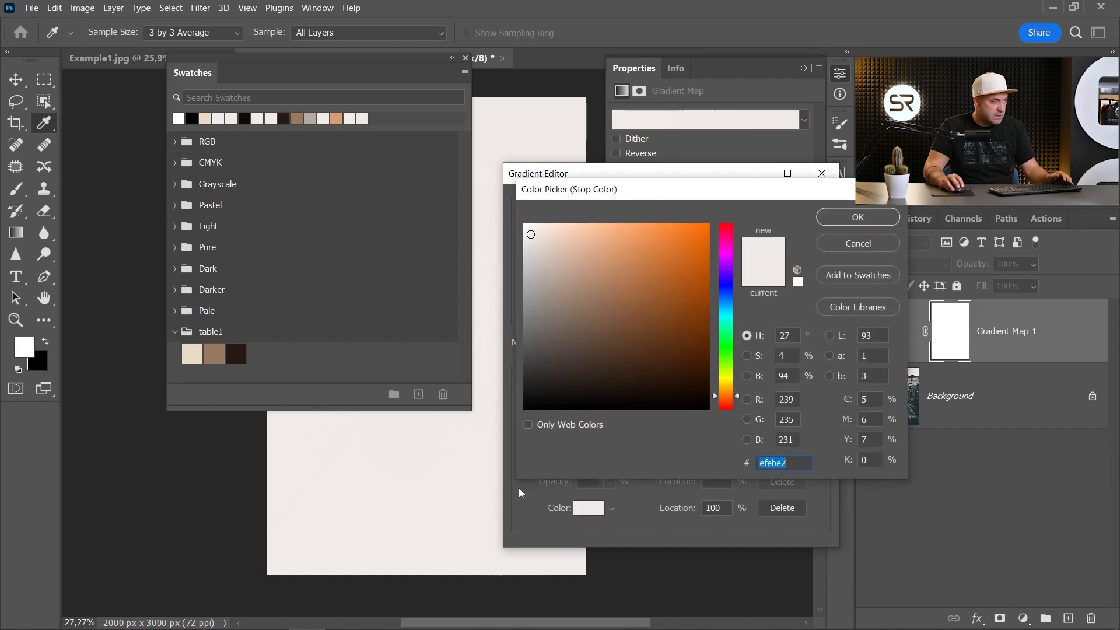
left_click(192, 353)
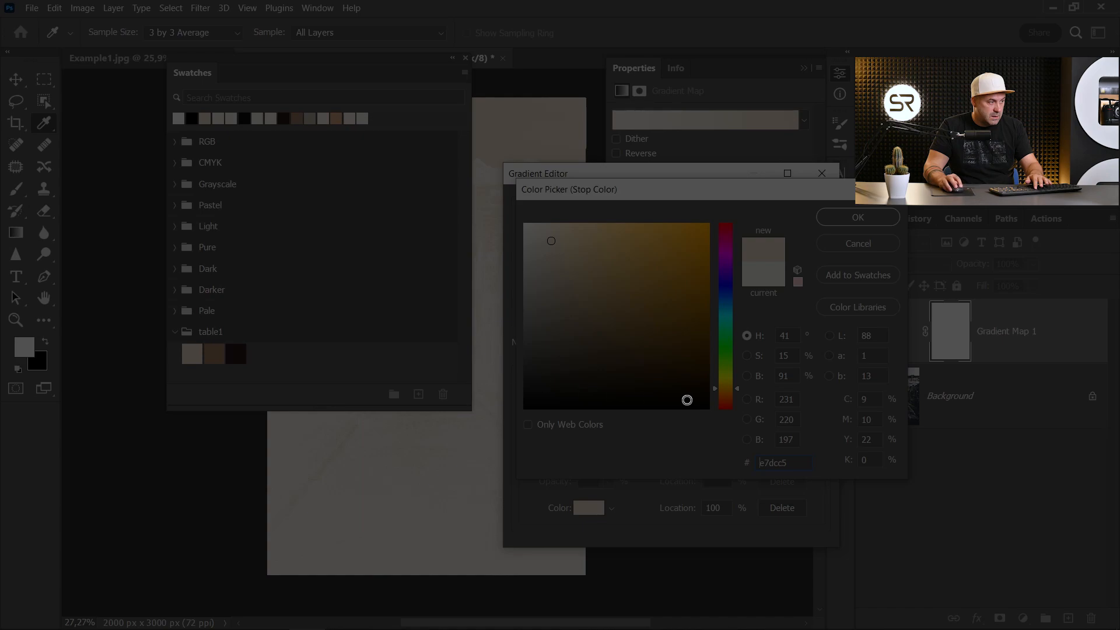
left_click_drag(794, 375, 772, 375)
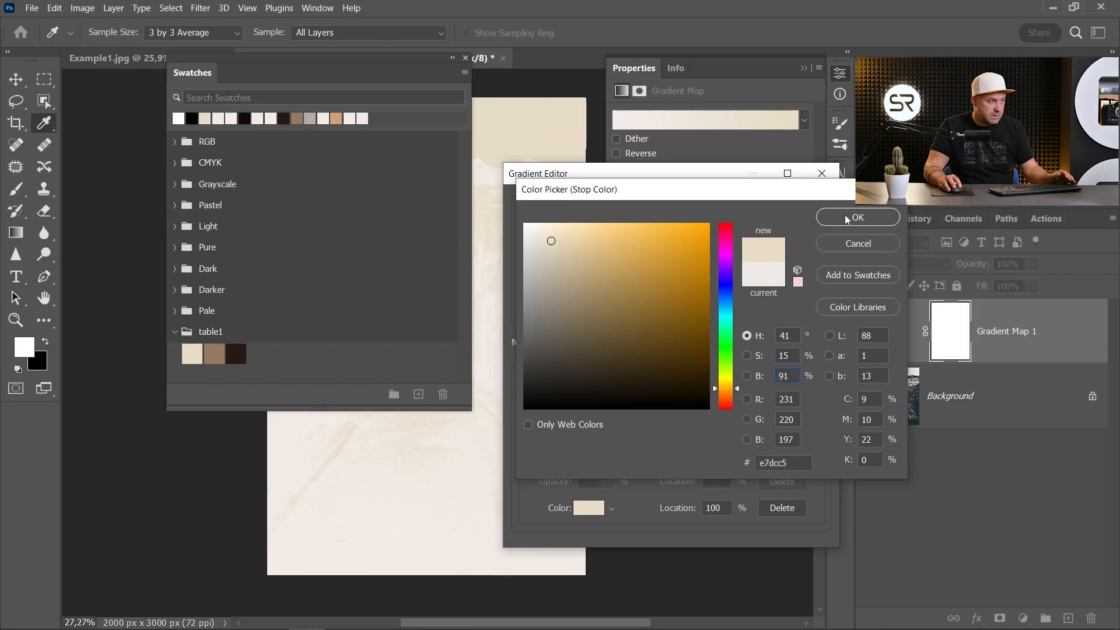
left_click(858, 217)
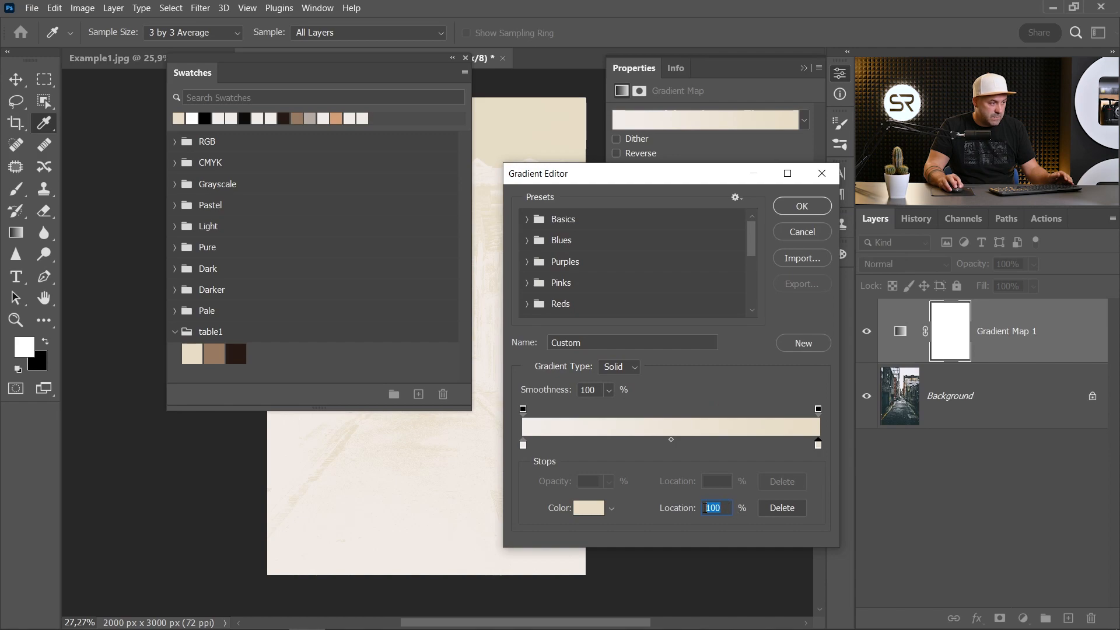
type("91")
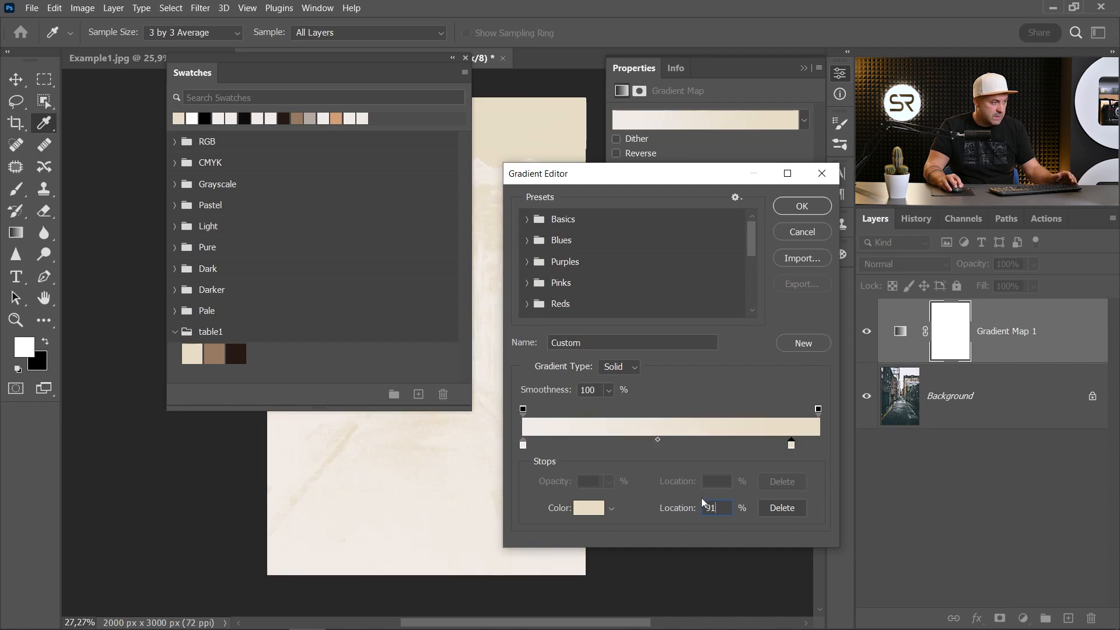
Color the gradient's start stop with the mid-brown table1 swatch (987a61) and set its location to 60%, matching its brightness.
left_click(523, 446)
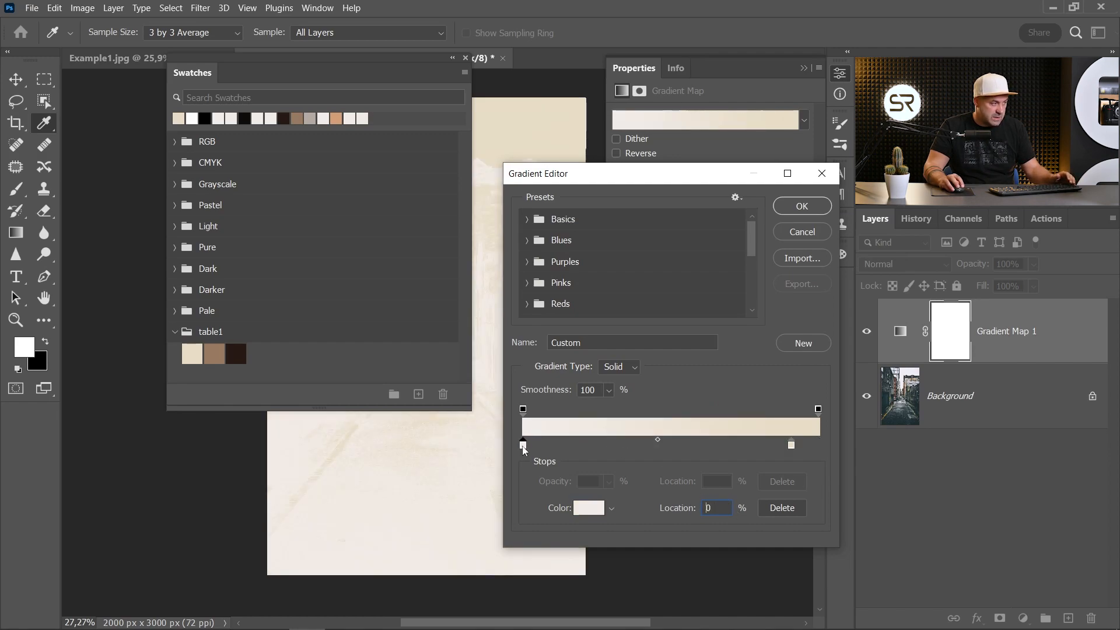
left_click(601, 512)
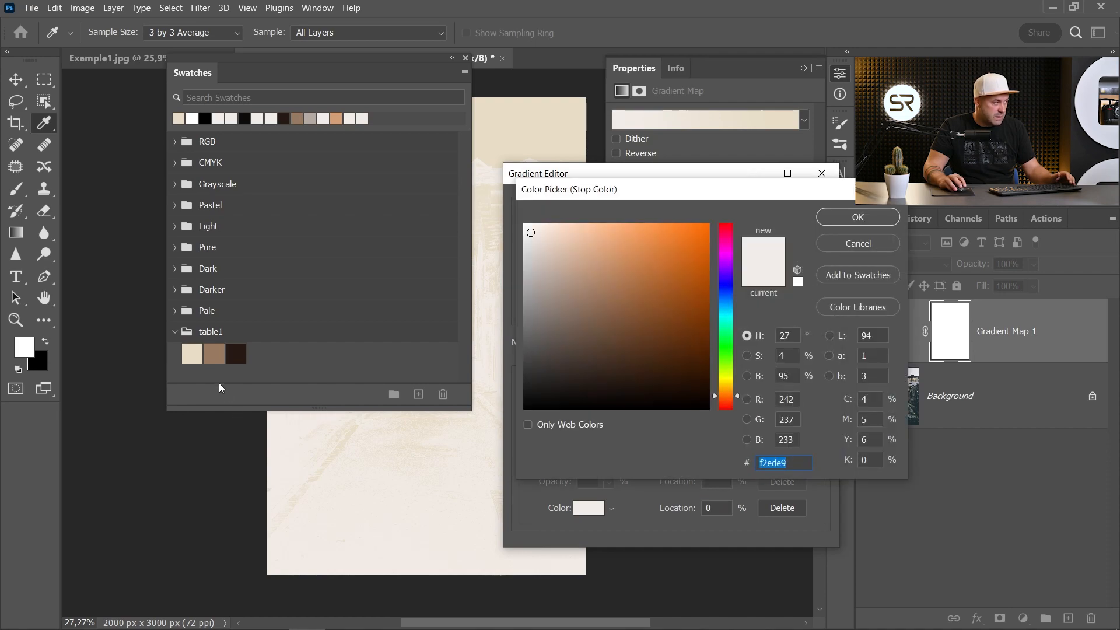
left_click(215, 352)
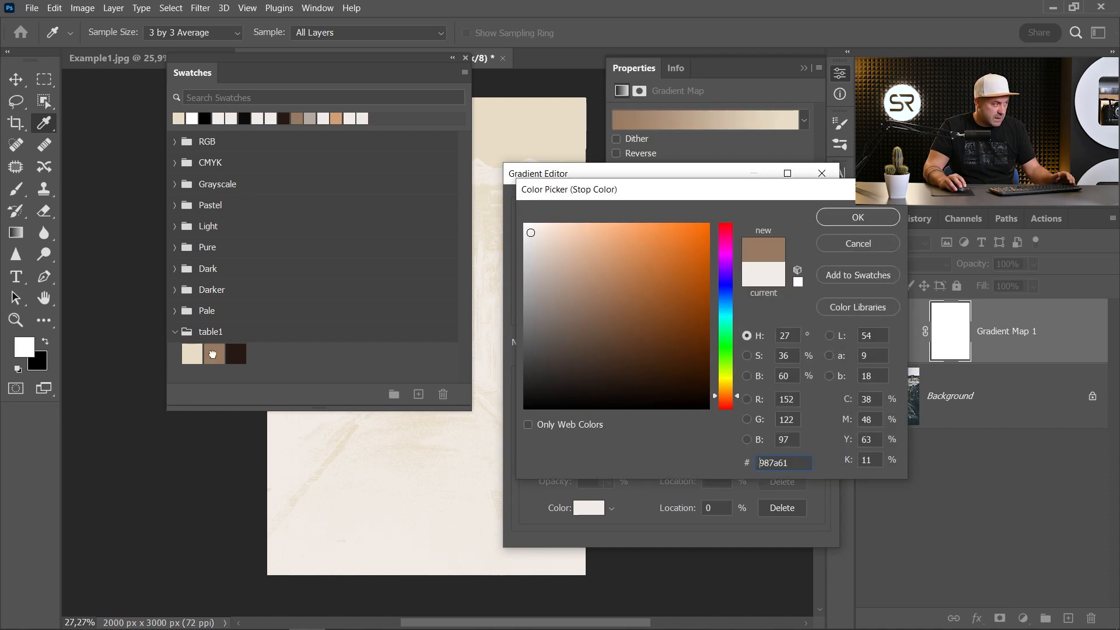
double_click(785, 376)
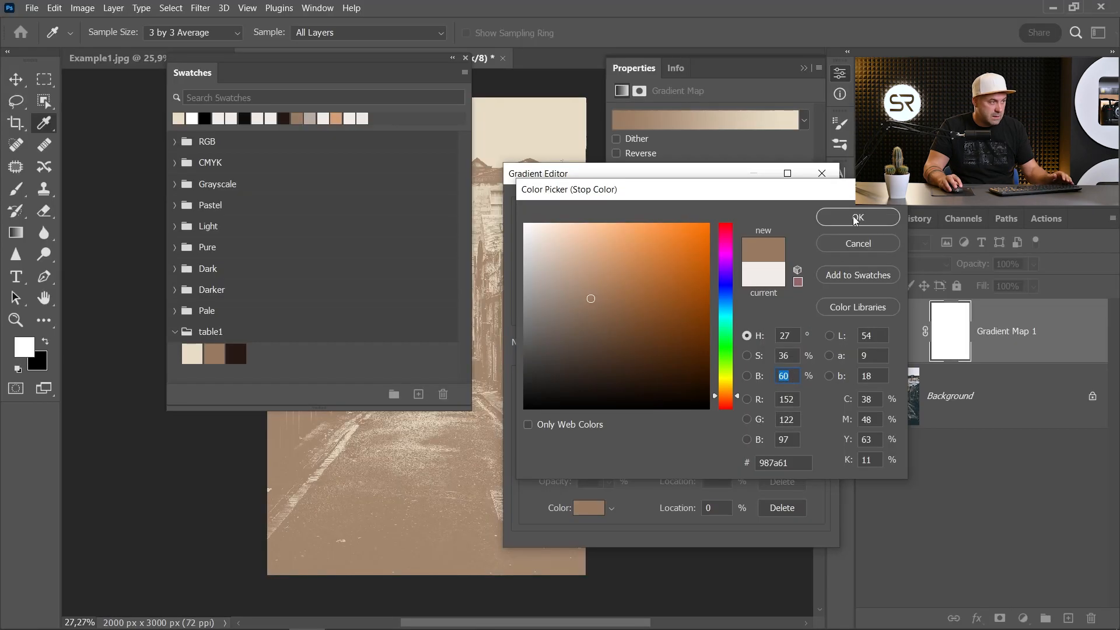
left_click(858, 217)
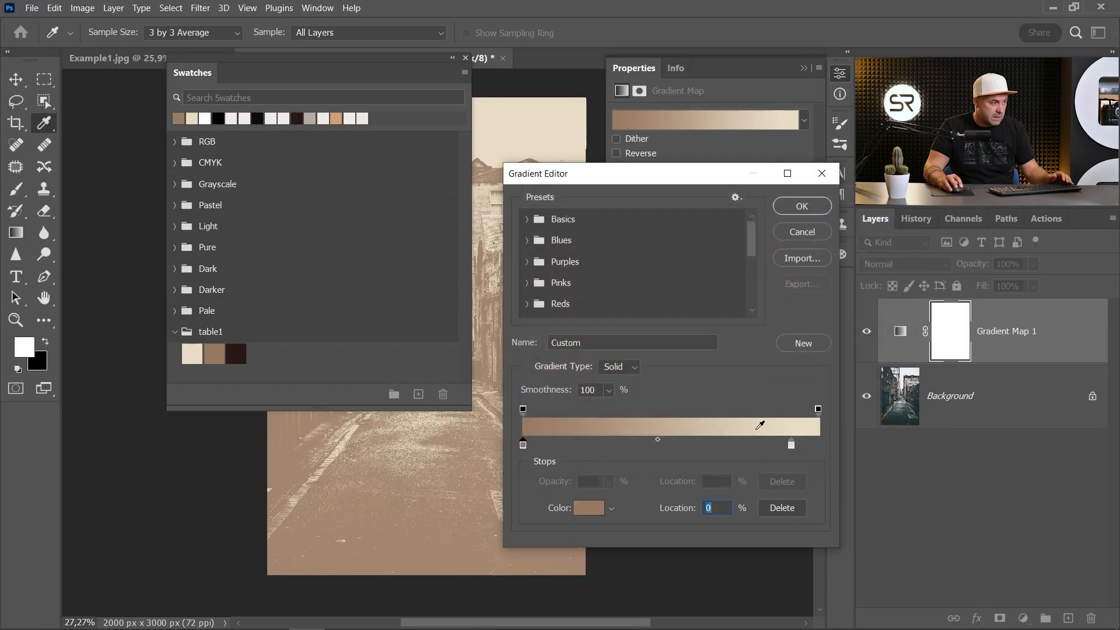
type("60")
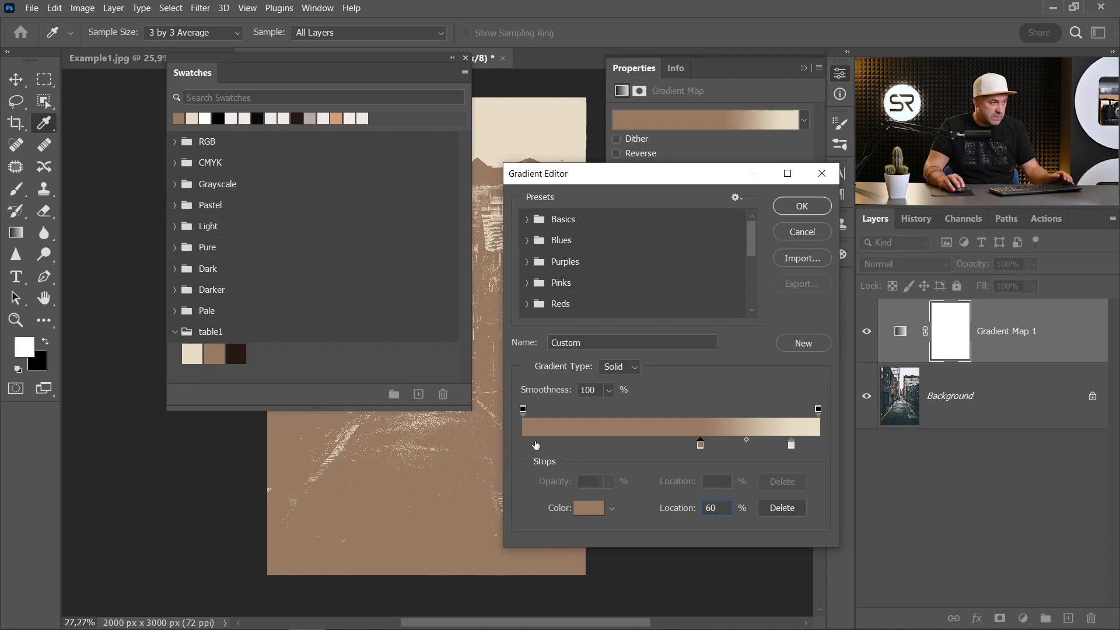
Add a color stop at the gradient's start using the dark brown table1 swatch (261a13) and set its location to 15%.
left_click(591, 508)
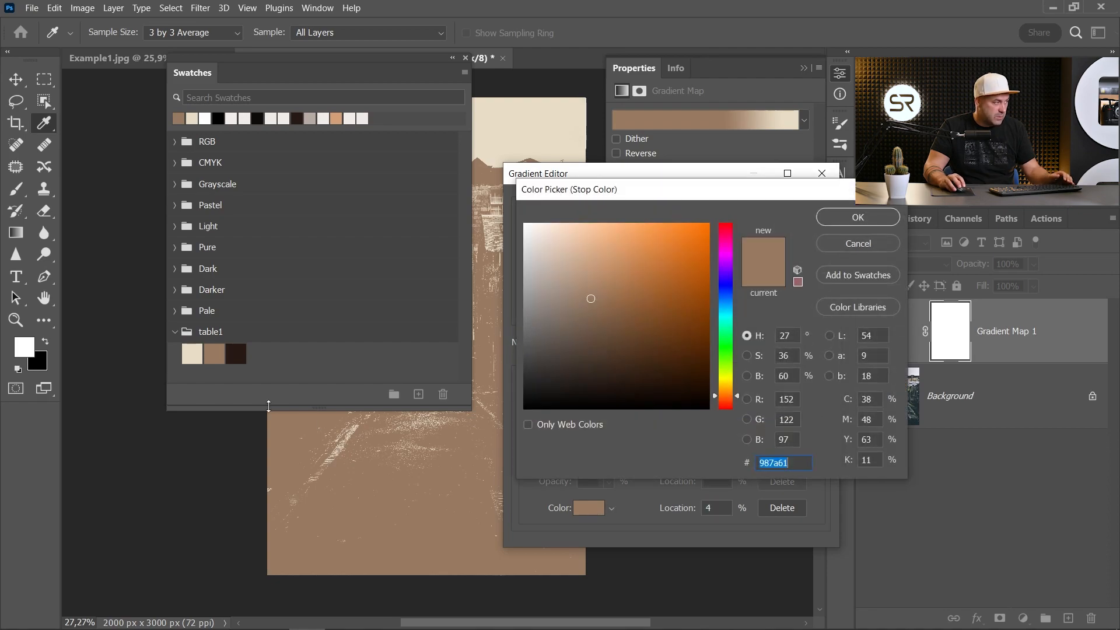
left_click(236, 356)
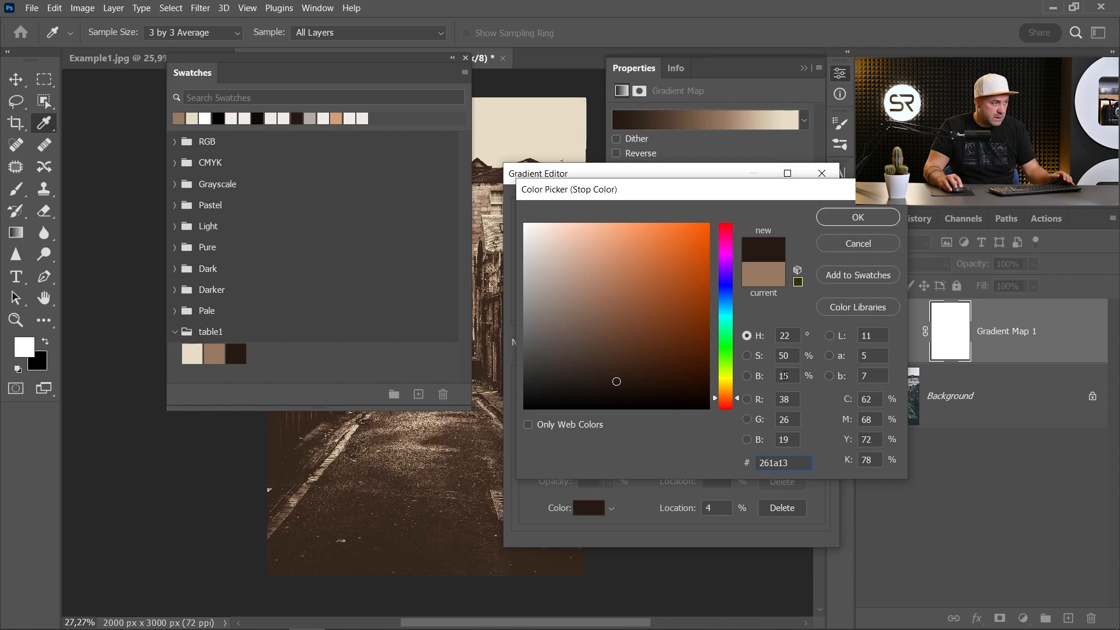
left_click(841, 217)
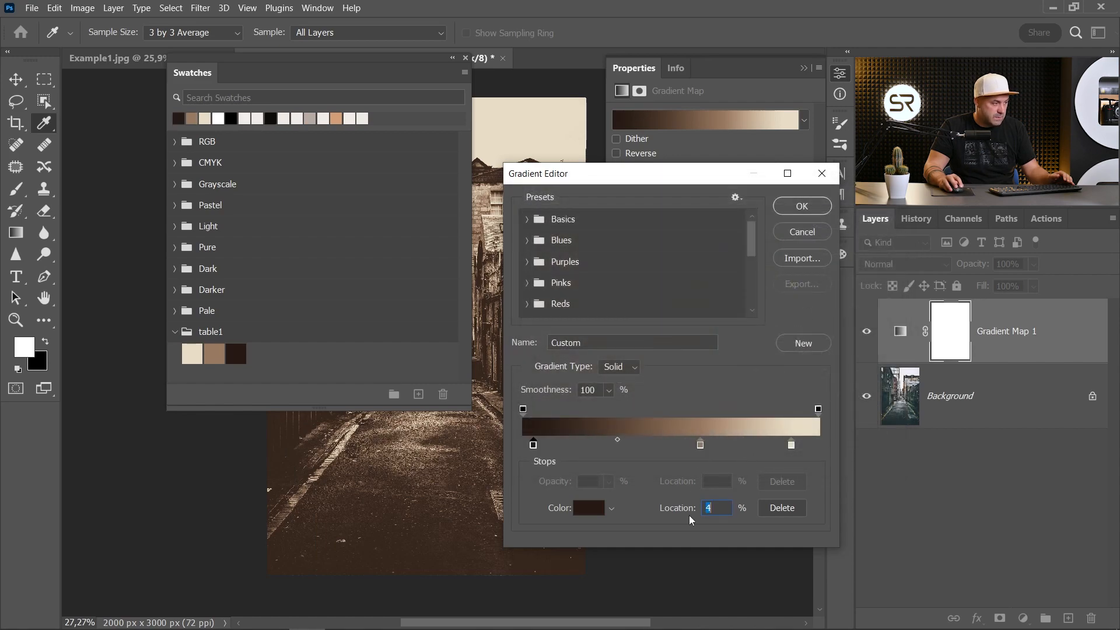
double_click(715, 508)
type("15")
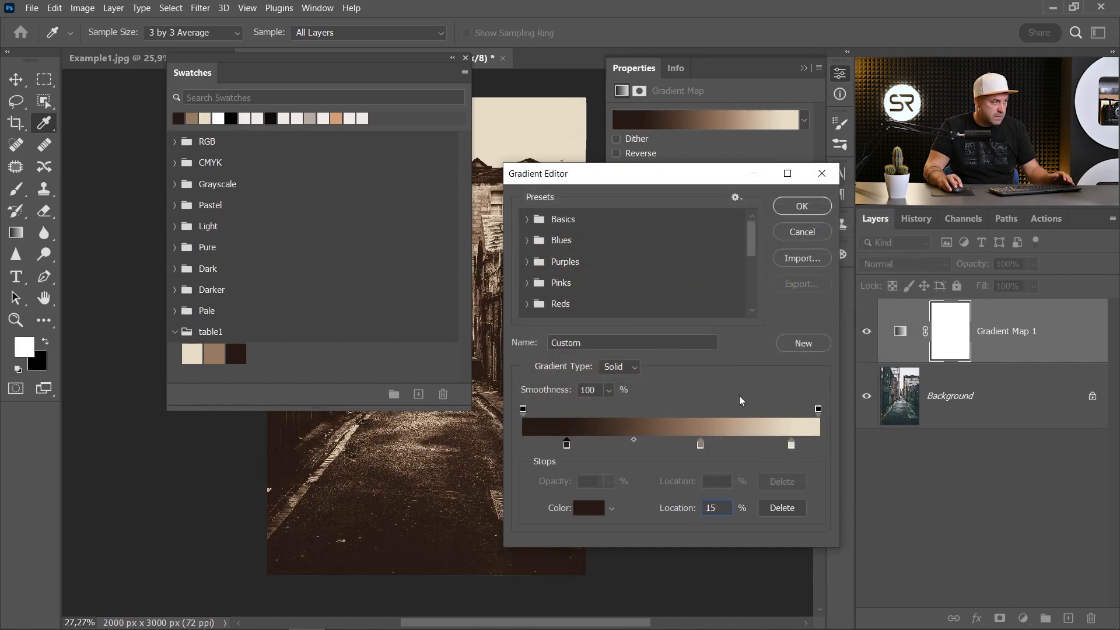
Accept the edited gradient and close the swatches and the Gradient Map properties.
left_click(803, 207)
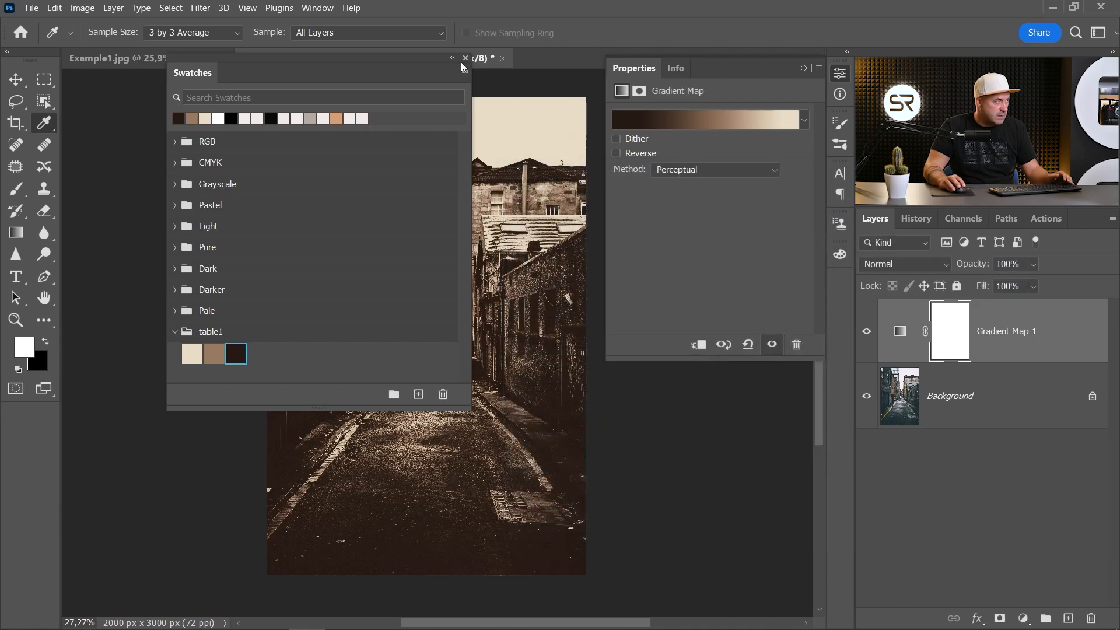
left_click(465, 58)
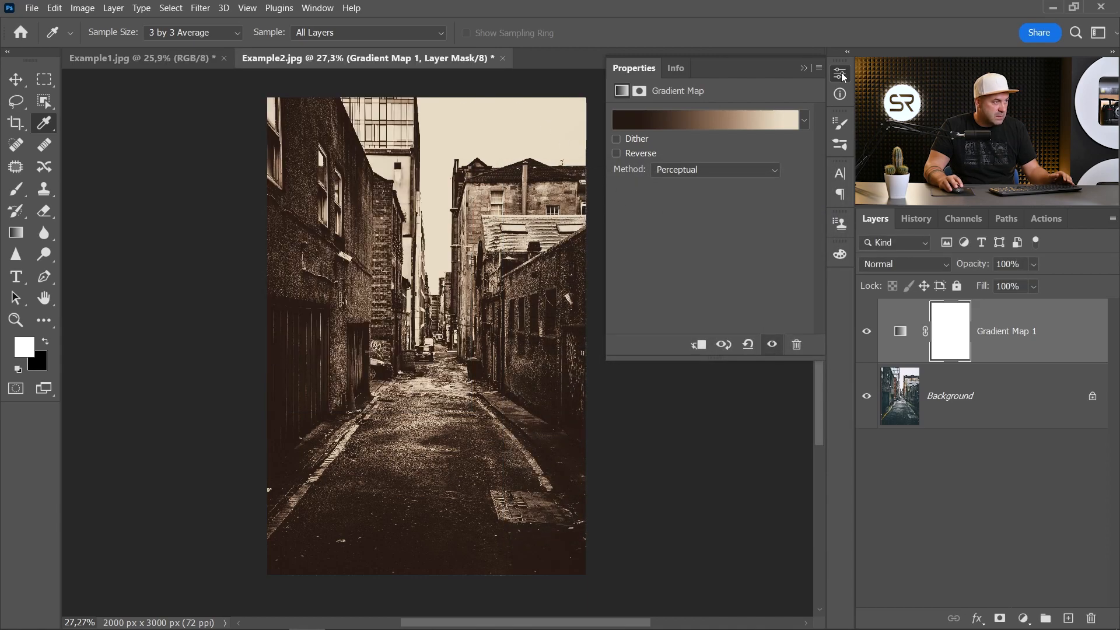
left_click(840, 75)
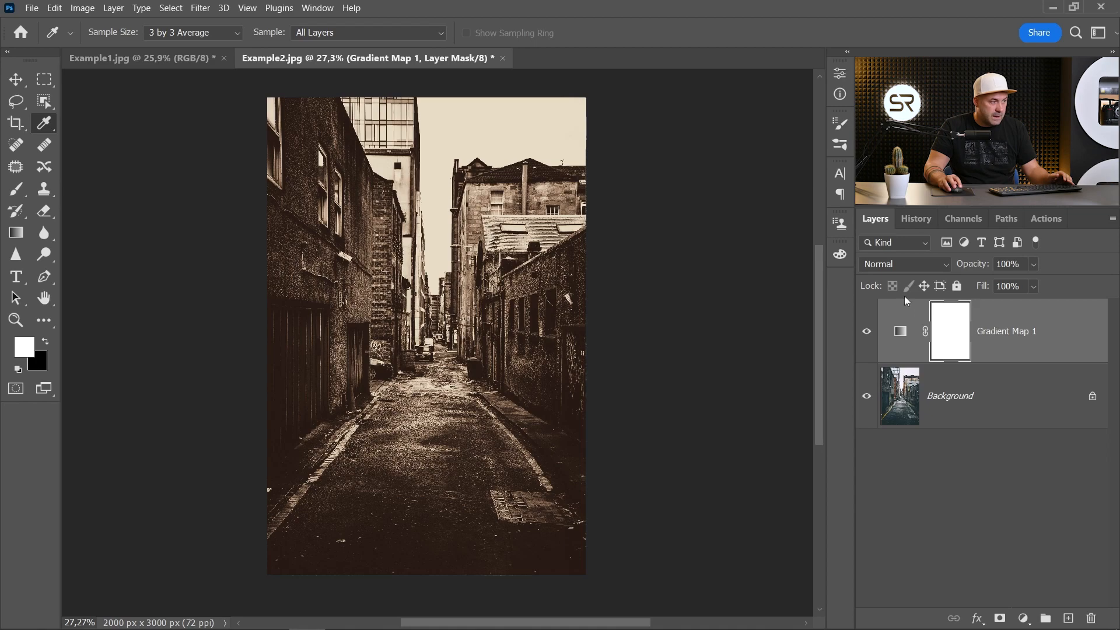
Set the Gradient Map layer to Soft Light at 50% opacity, deselect it, and compare the image with and without the effect.
left_click(897, 265)
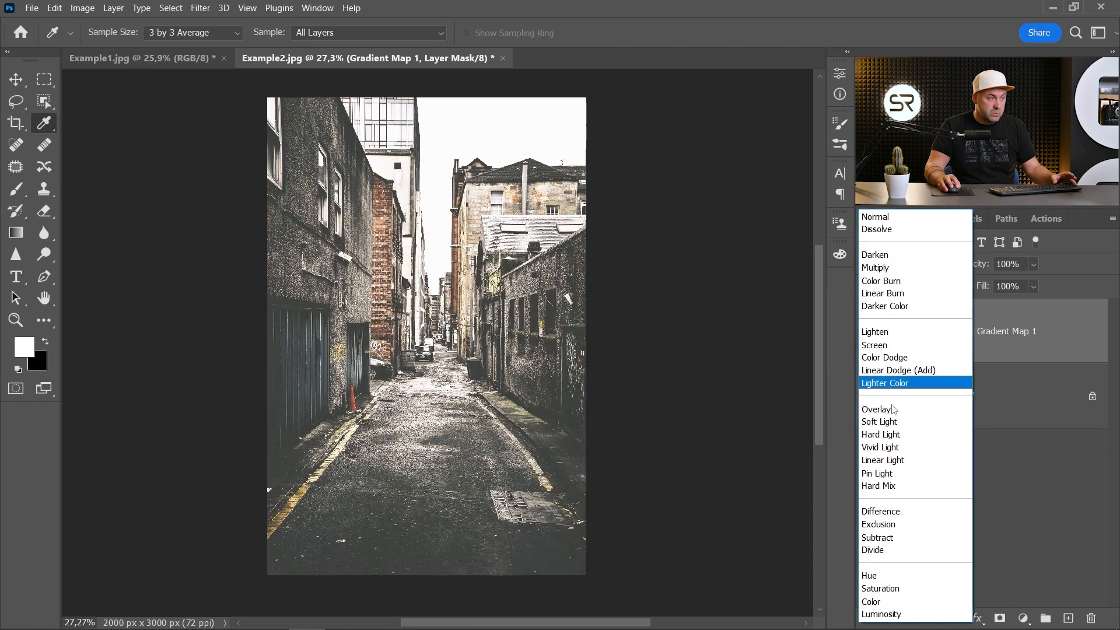
left_click(893, 423)
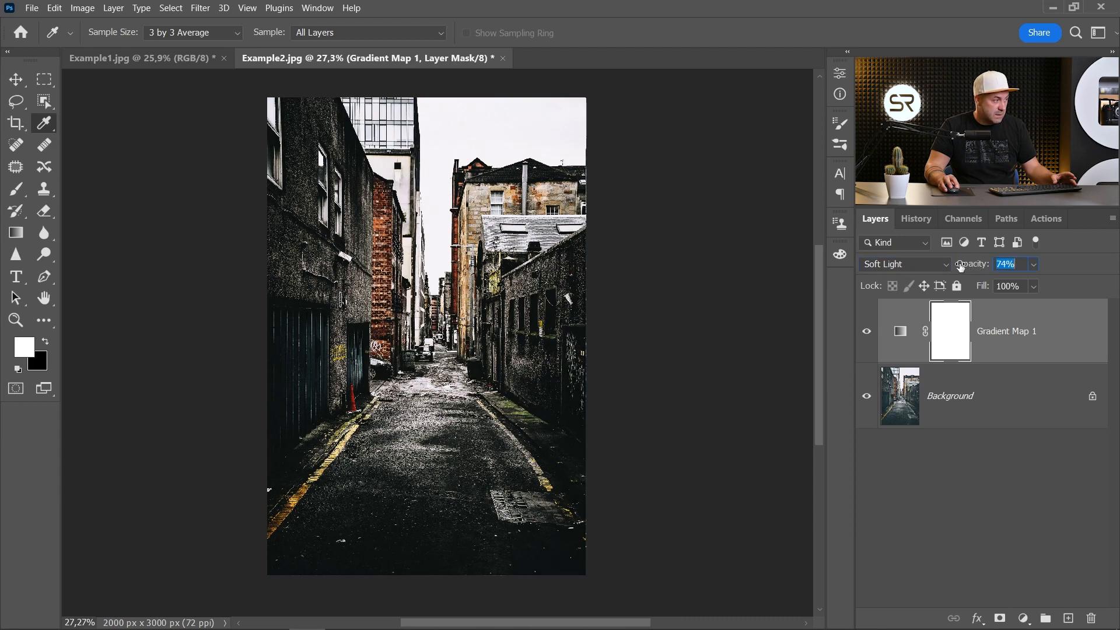
left_click_drag(951, 267, 947, 267)
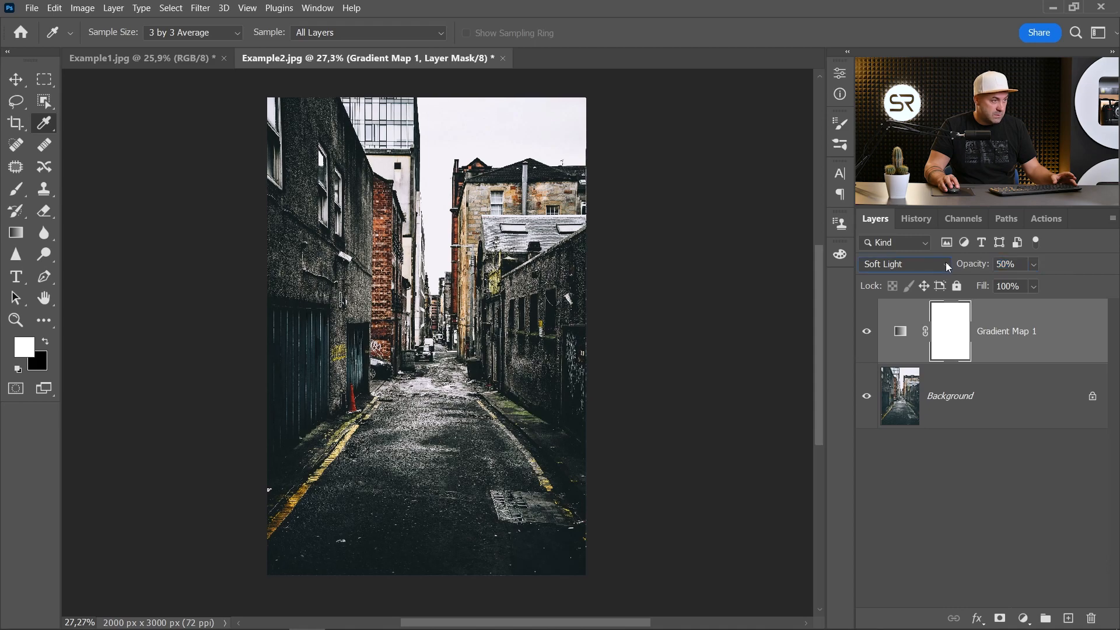
left_click(934, 496)
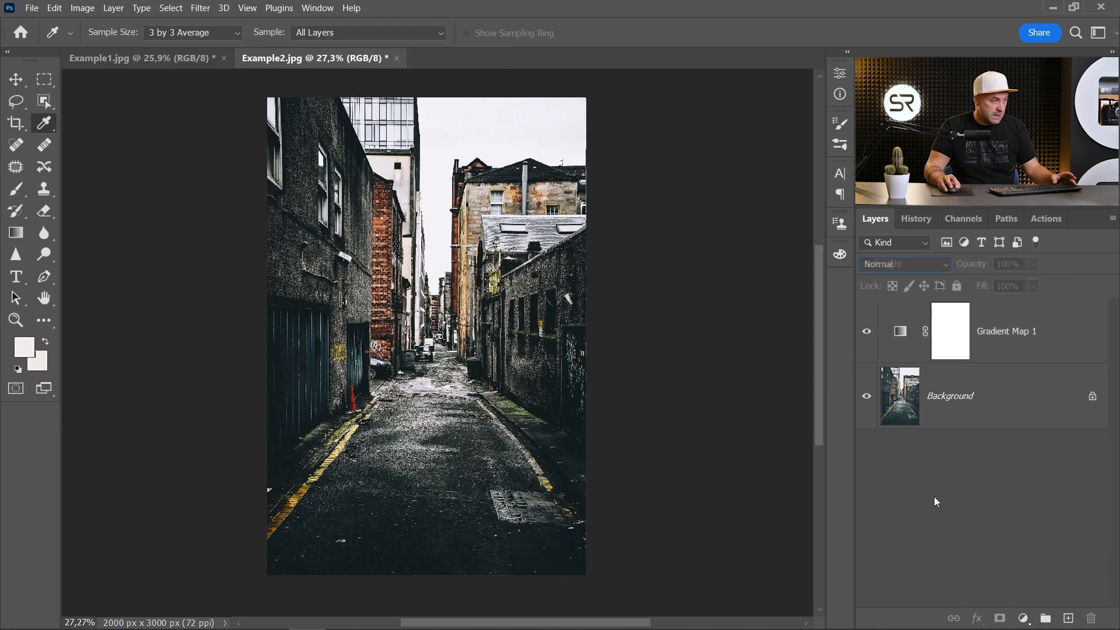
left_click(866, 334)
left_click(867, 334)
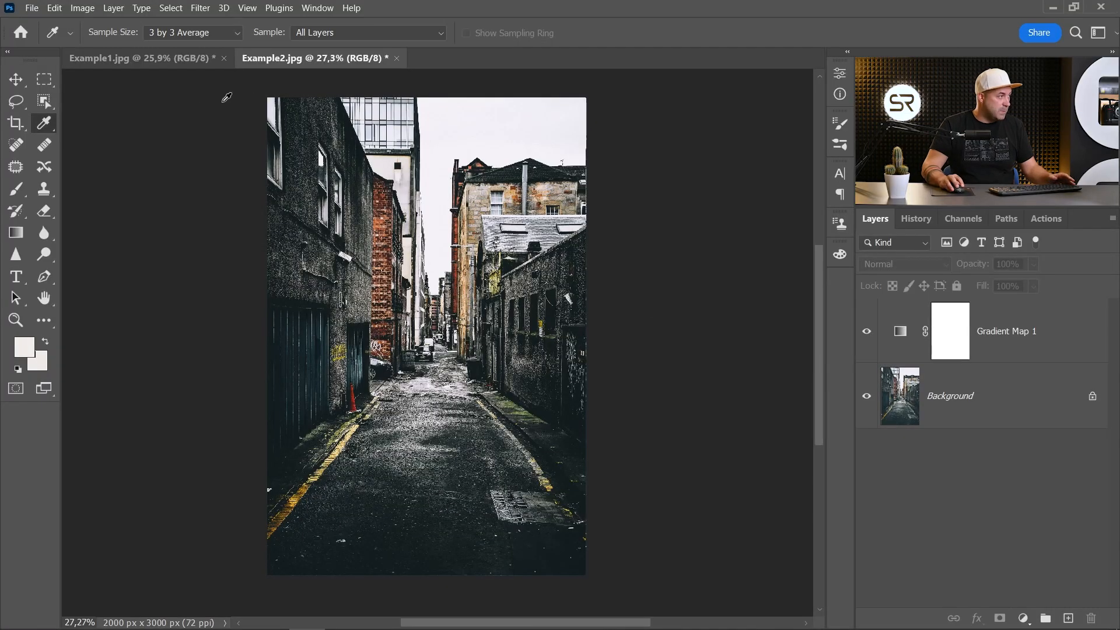
Switch to Example1.jpg, add a new empty layer, and use a 3 by 3 Average sample of All Layers for the Eyedropper.
left_click(174, 59)
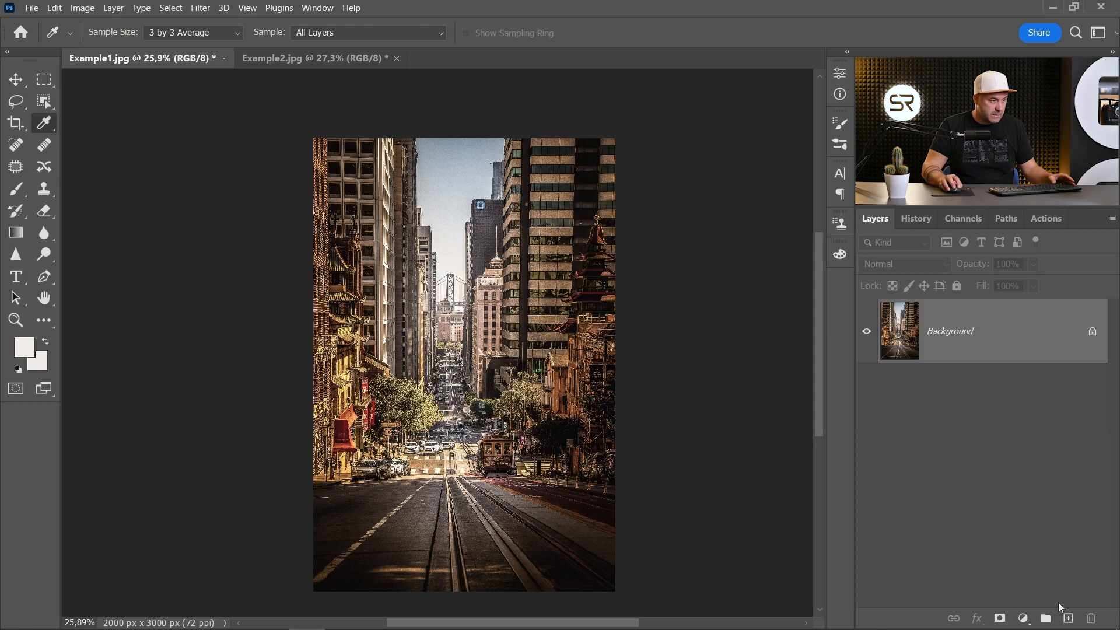
left_click(1069, 620)
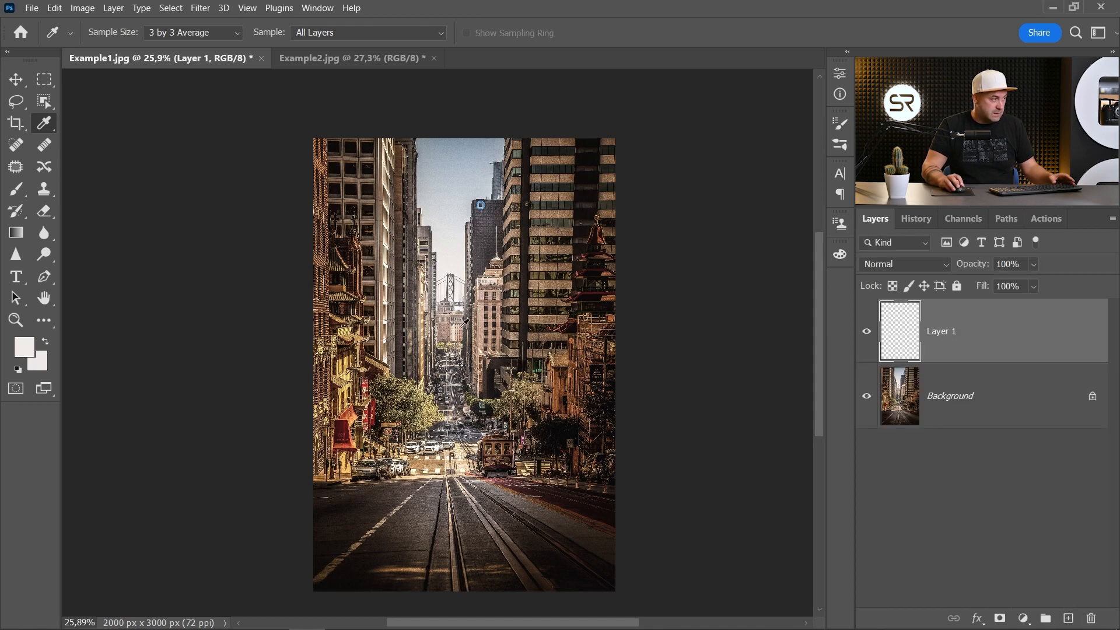
scroll(439, 331, "up", 5)
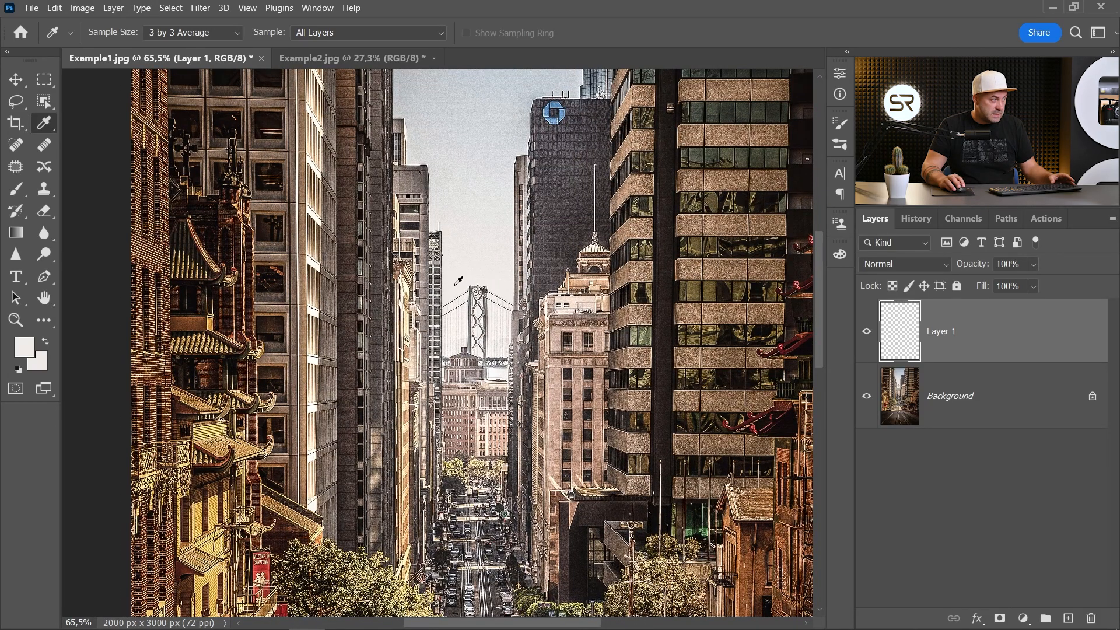
scroll(458, 282, "down", 10)
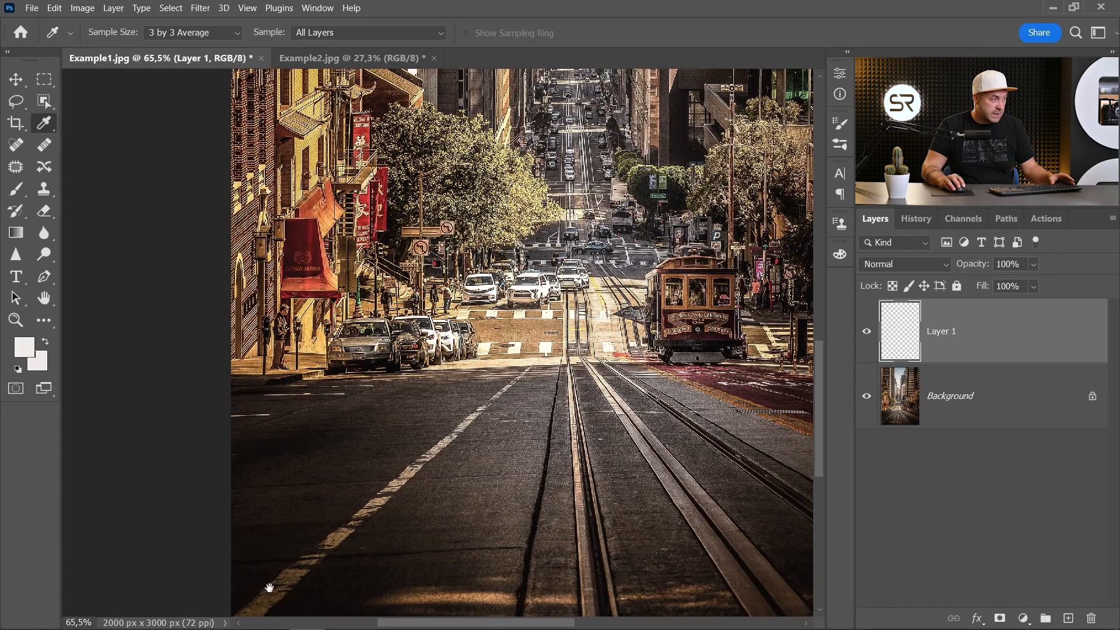
left_click_drag(270, 587, 249, 484)
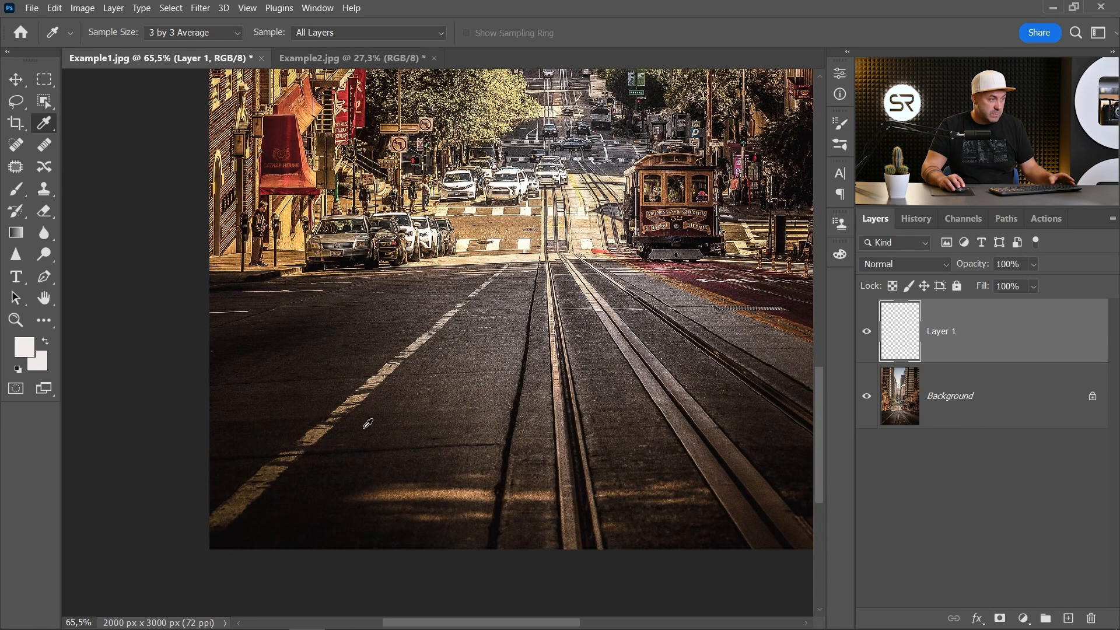
scroll(391, 403, "up", 5)
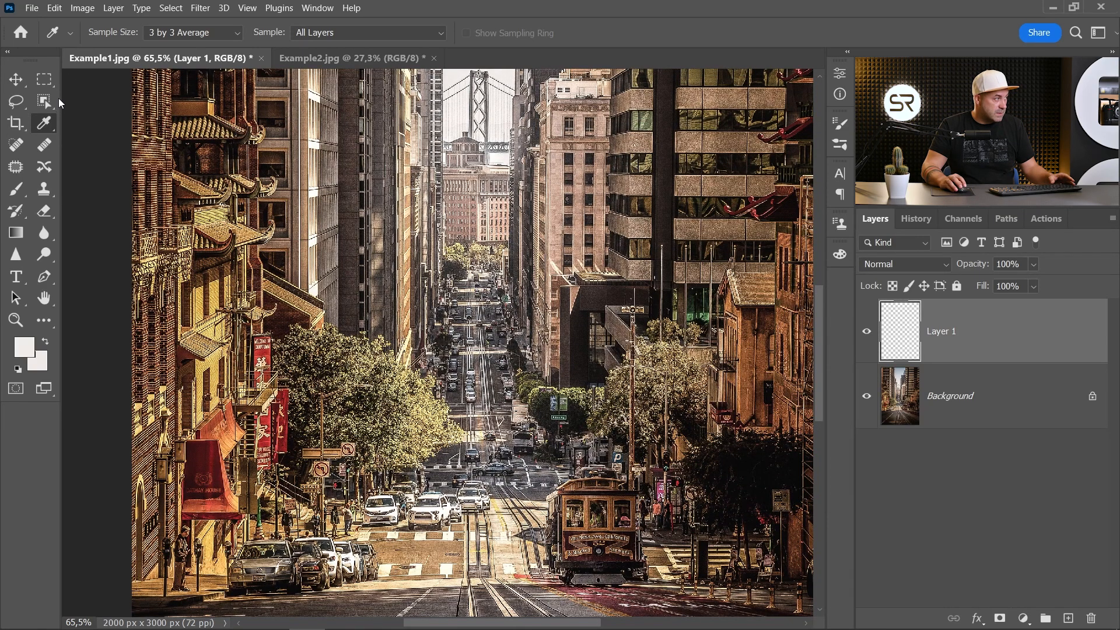
left_click(162, 35)
left_click(213, 33)
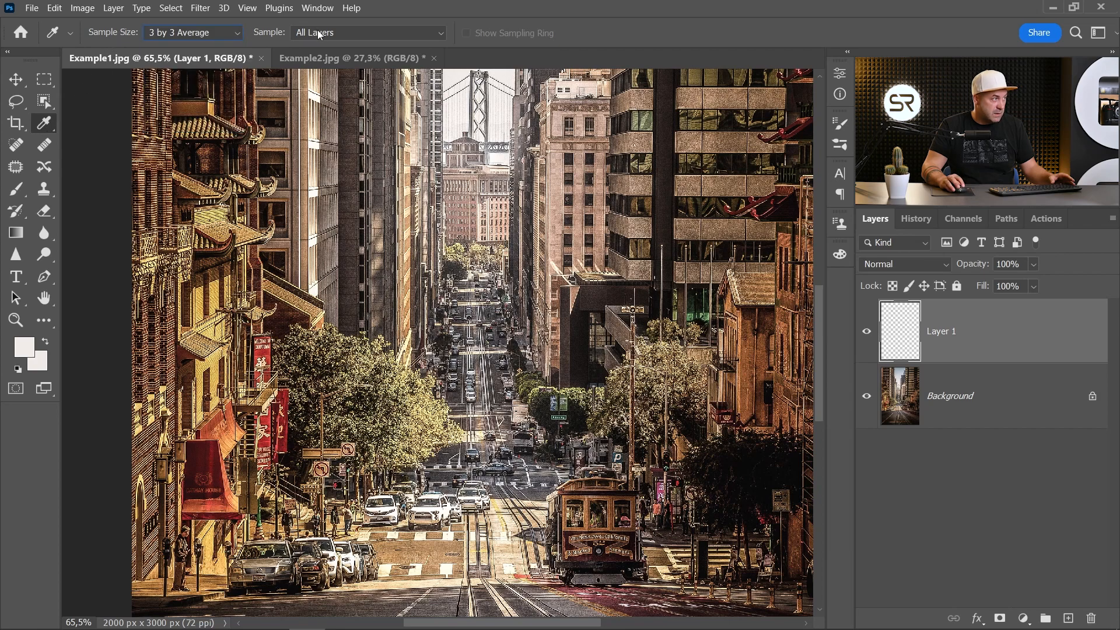
left_click(318, 32)
left_click(334, 33)
Paint a wide near-white highlight swatch with the Brush across the buildings at the image's left edge on the new layer.
scroll(448, 213, "up", 3)
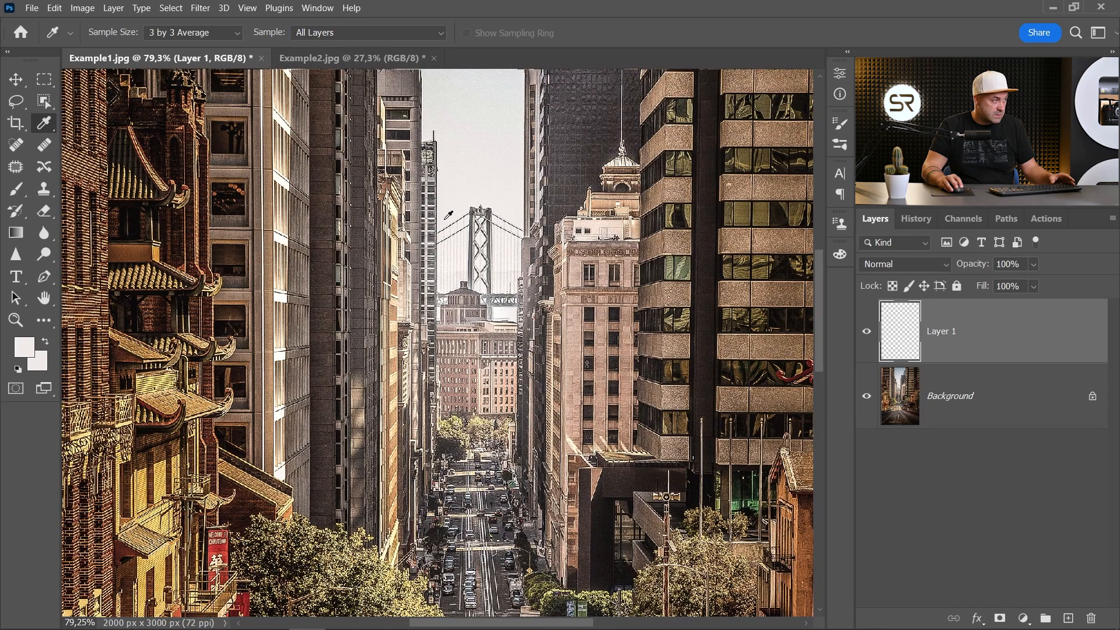
scroll(448, 214, "down", 3)
left_click(16, 190)
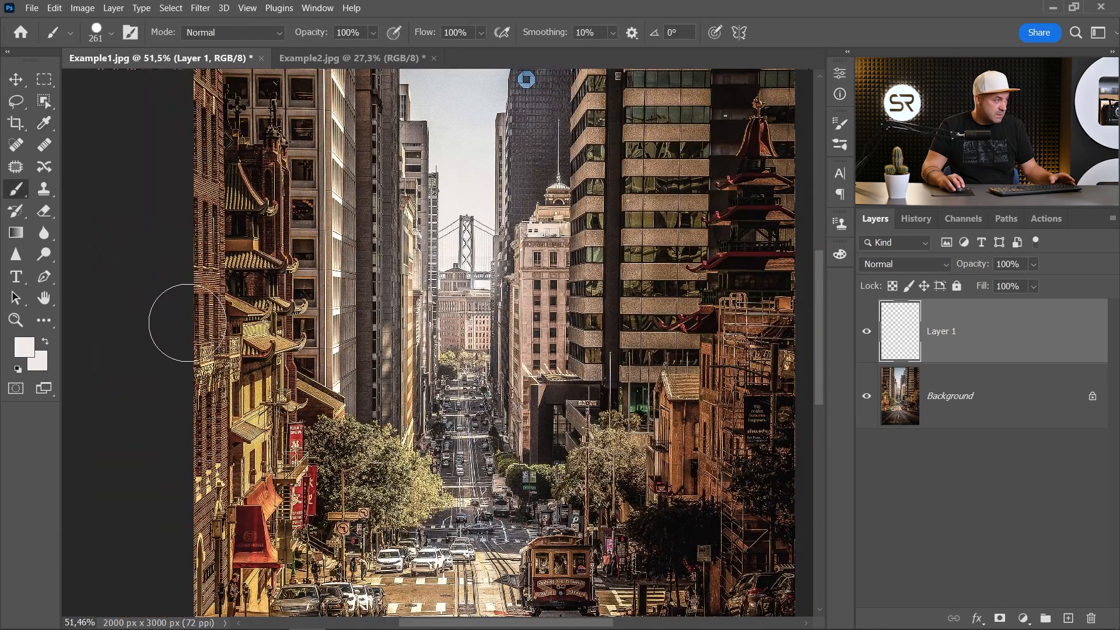
mouse_move(187, 322)
left_mouse_down()
mouse_move(339, 307)
mouse_move(160, 309)
left_mouse_up()
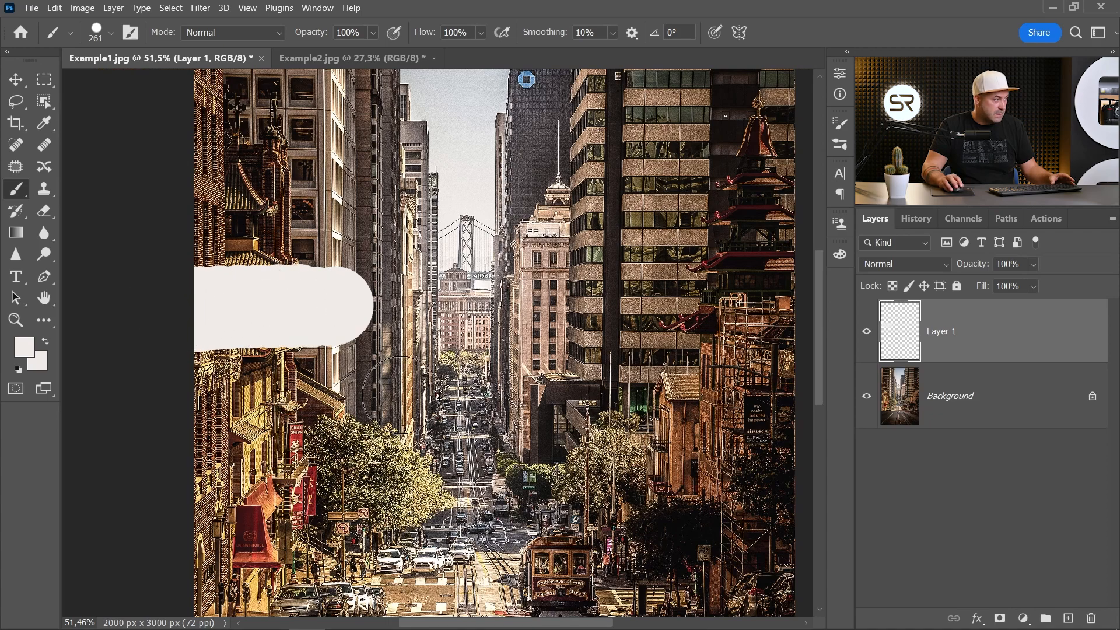
Sample the near-black shadow color from the street's lower corner and paint a swatch of it below the white one.
scroll(397, 394, "down", 5)
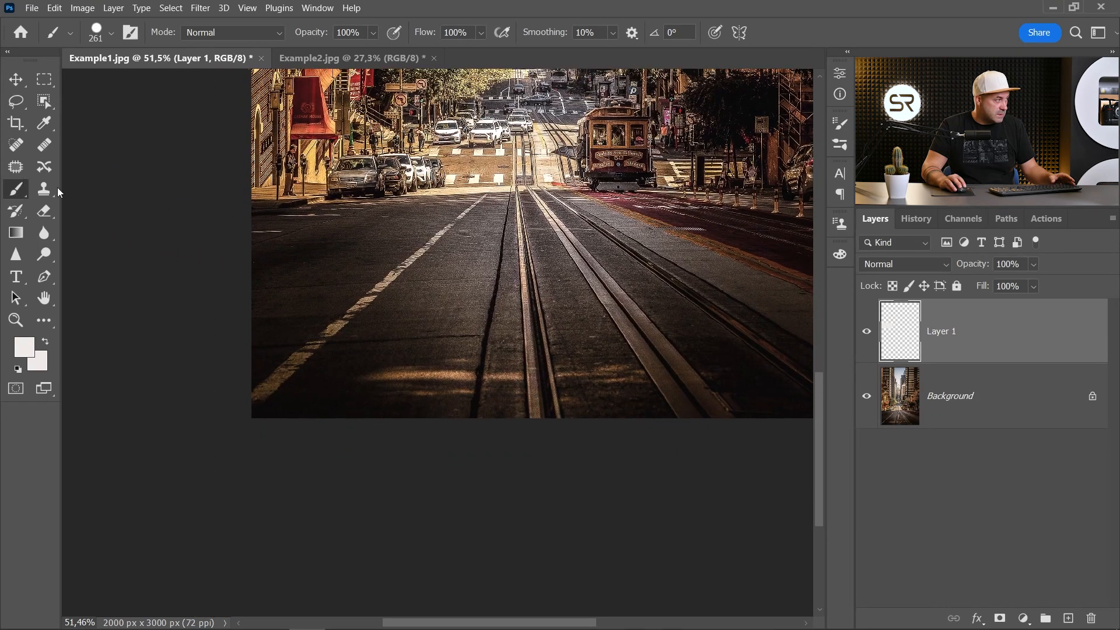
left_click(43, 122)
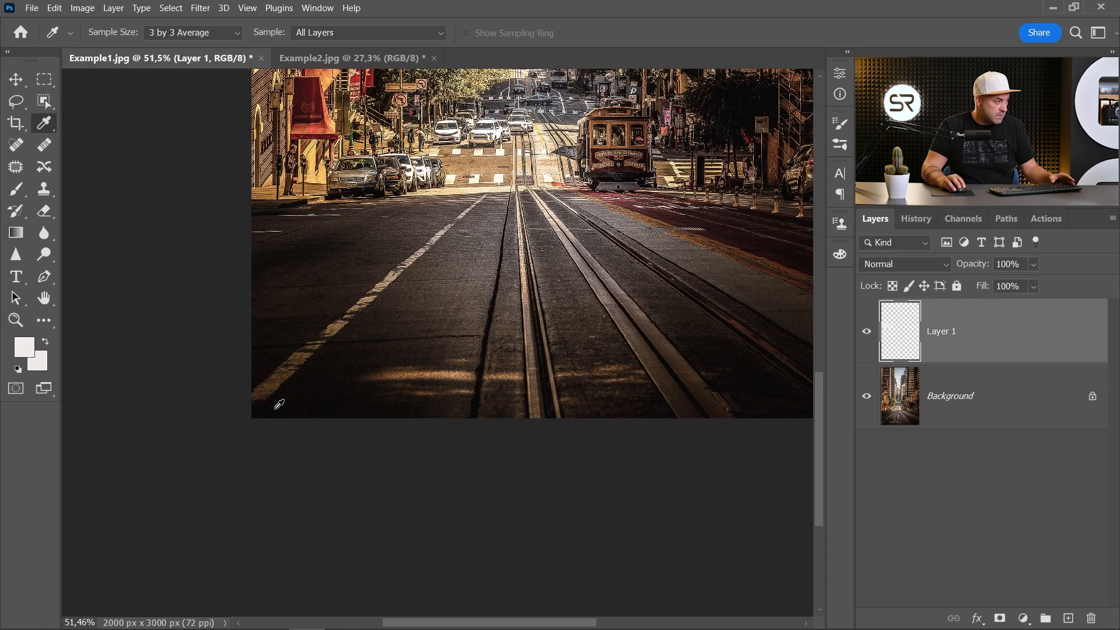
left_click_drag(342, 291, 350, 585)
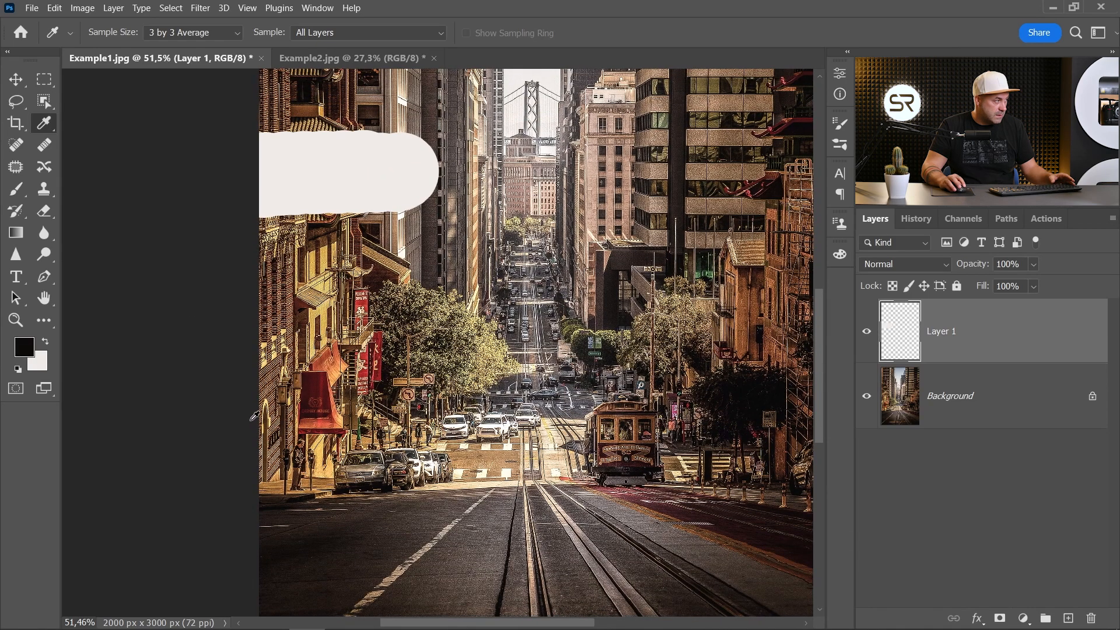
key("b")
left_click_drag(226, 400, 418, 398)
scroll(330, 390, "down", 1)
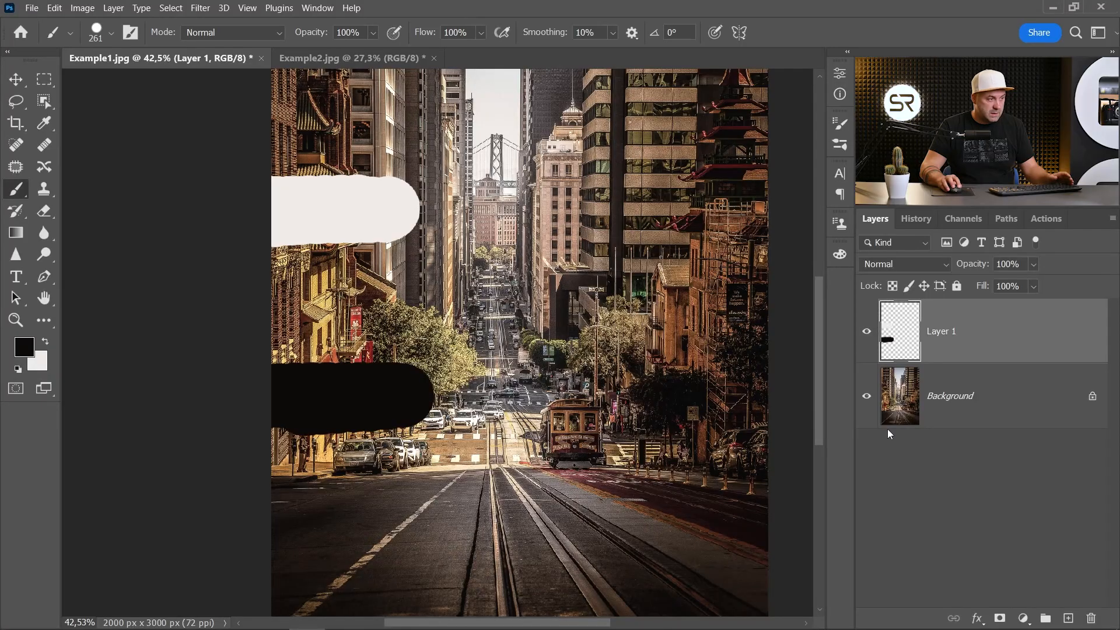
Start a Color Range selection on the Background layer using Midtones with Fuzziness at 0%.
left_click(939, 395)
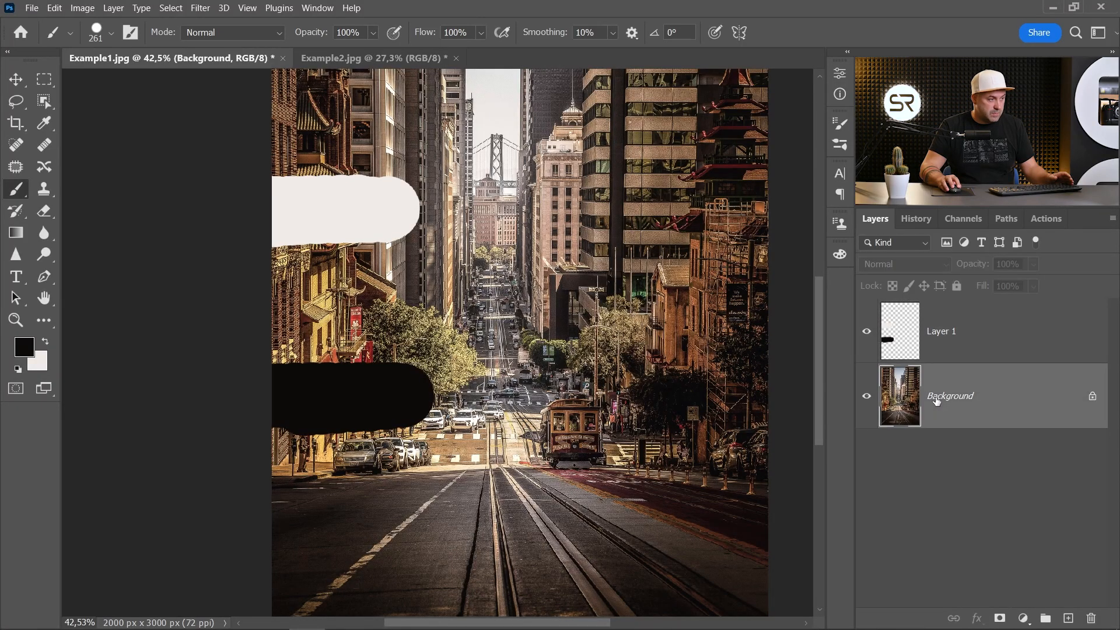
left_click(170, 8)
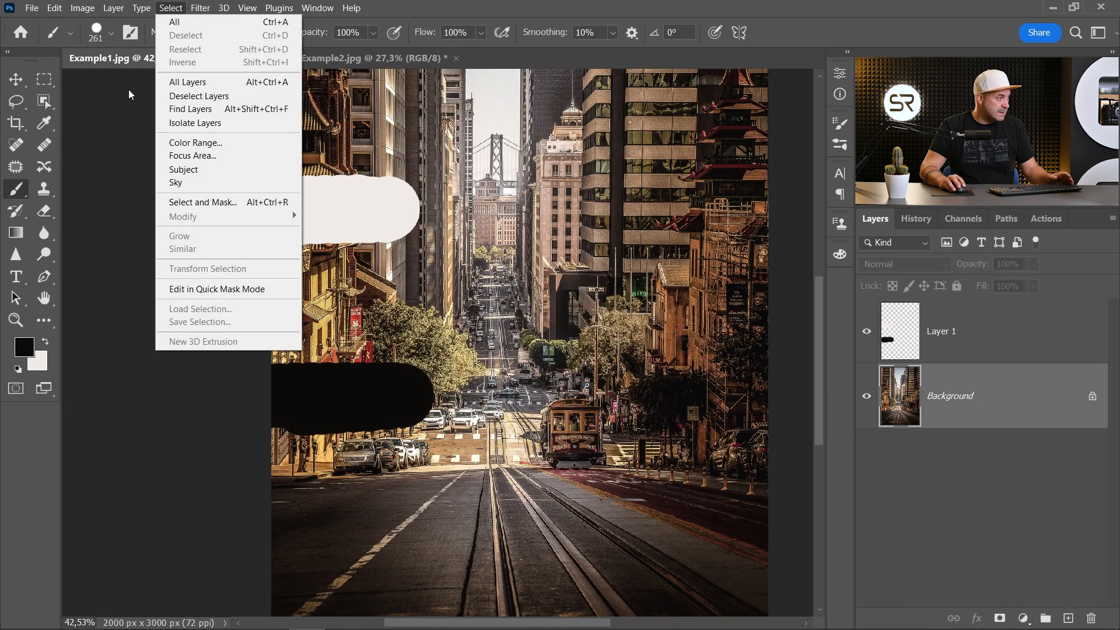
left_click(187, 141)
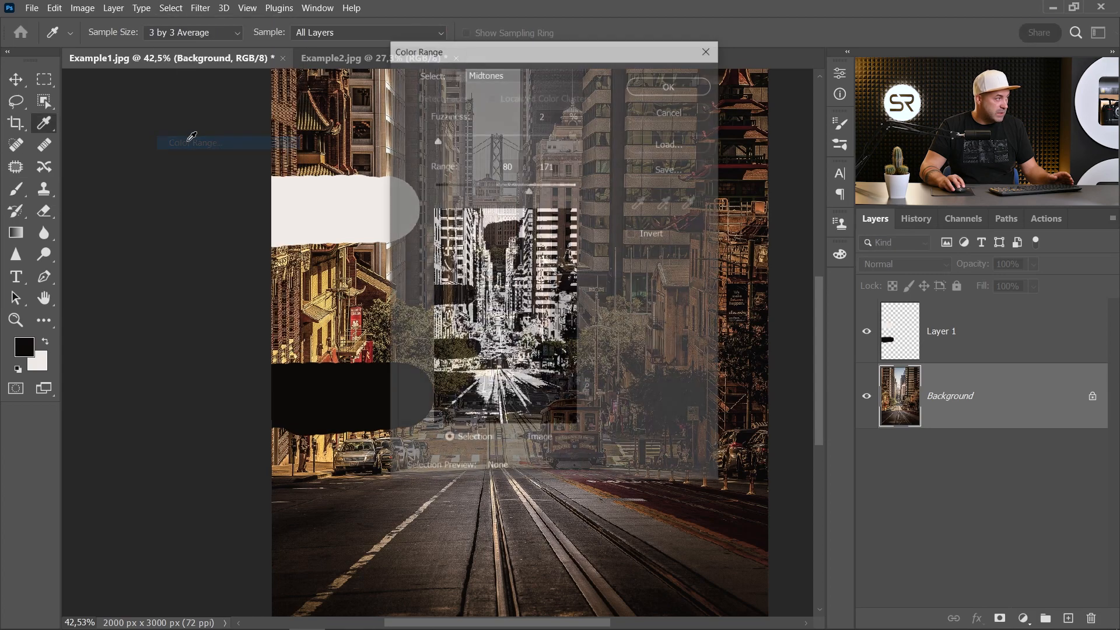
left_click(499, 75)
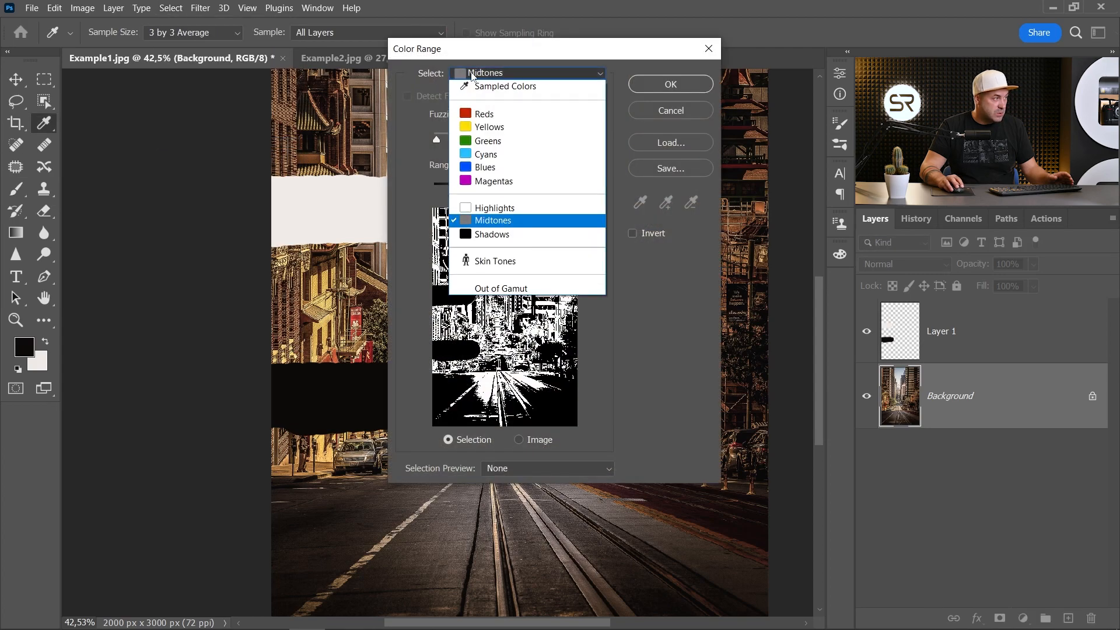
left_click(498, 222)
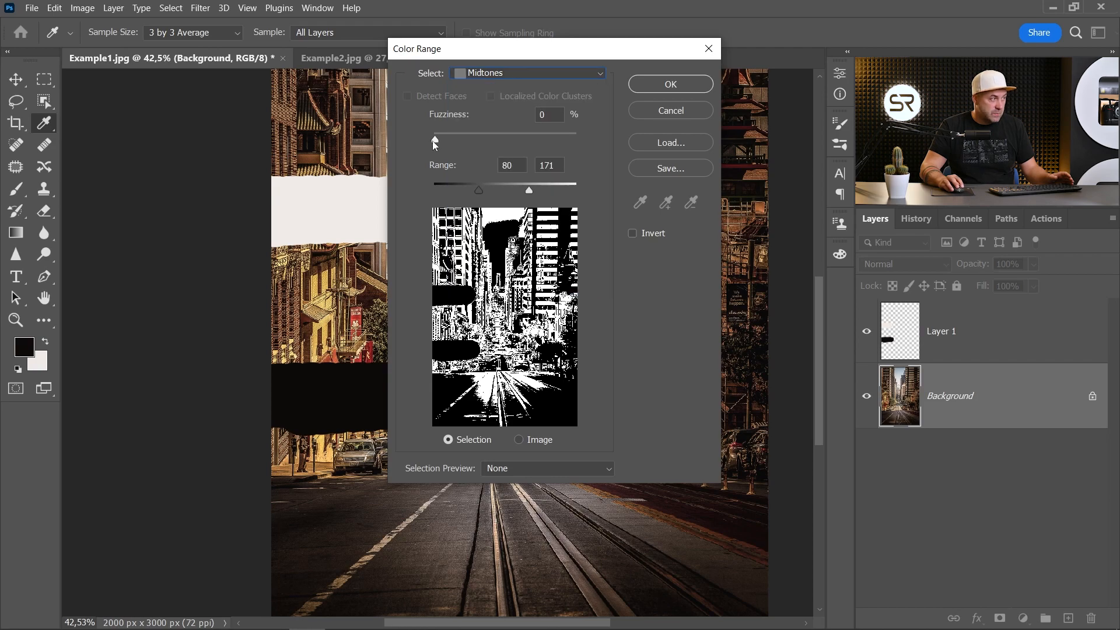
left_click(433, 140)
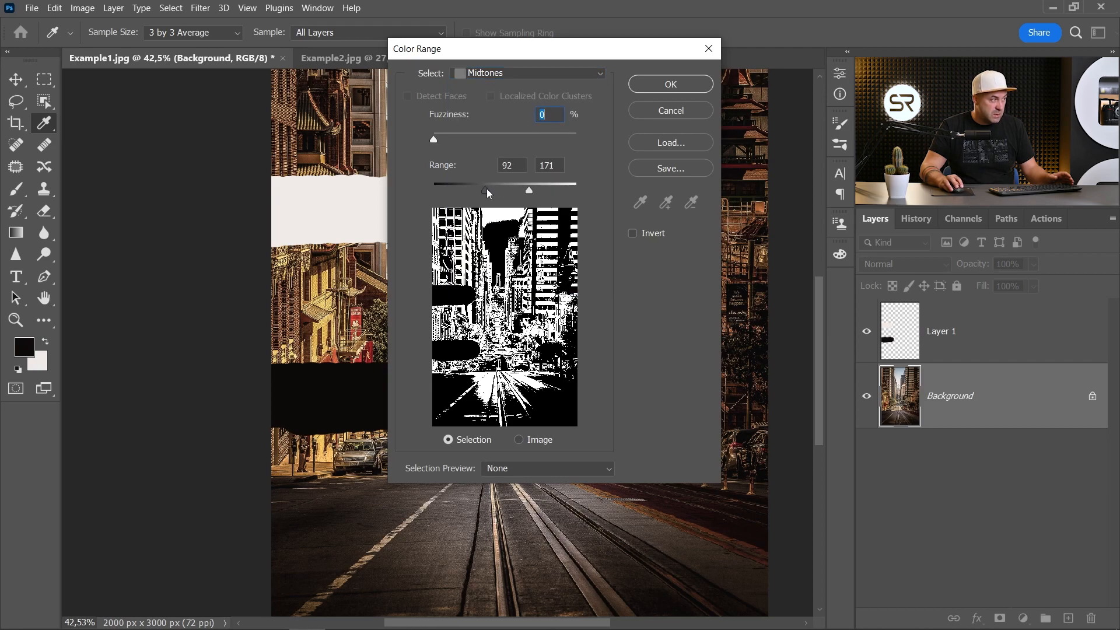
Set the midtone range to 76–176 and accept the Color Range selection.
left_click_drag(488, 193, 489, 194)
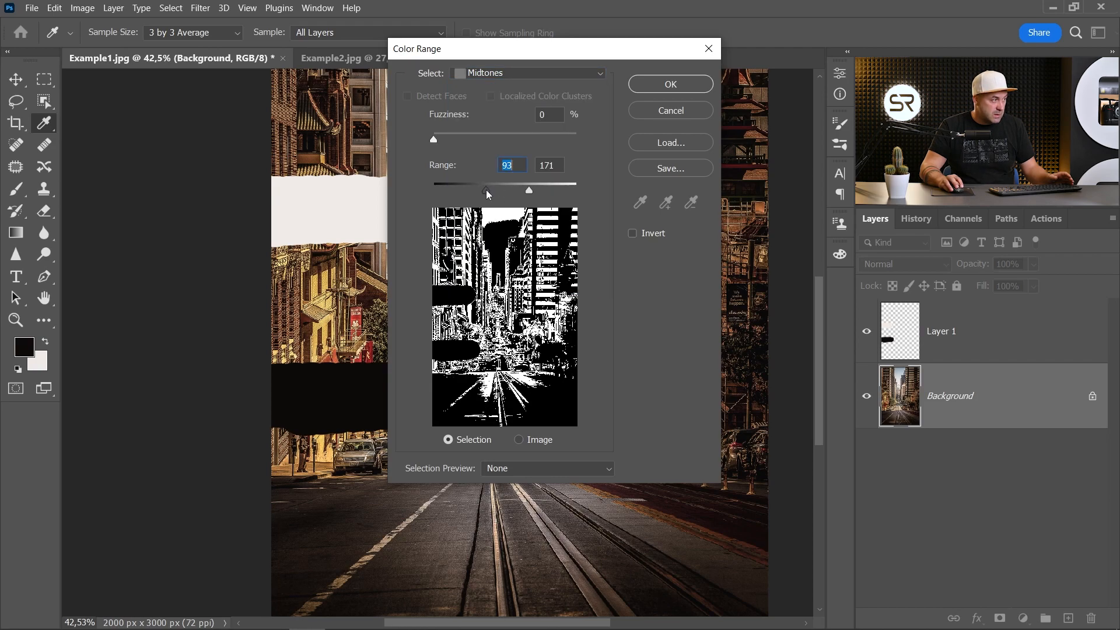
left_click(533, 192)
left_click_drag(477, 191, 475, 191)
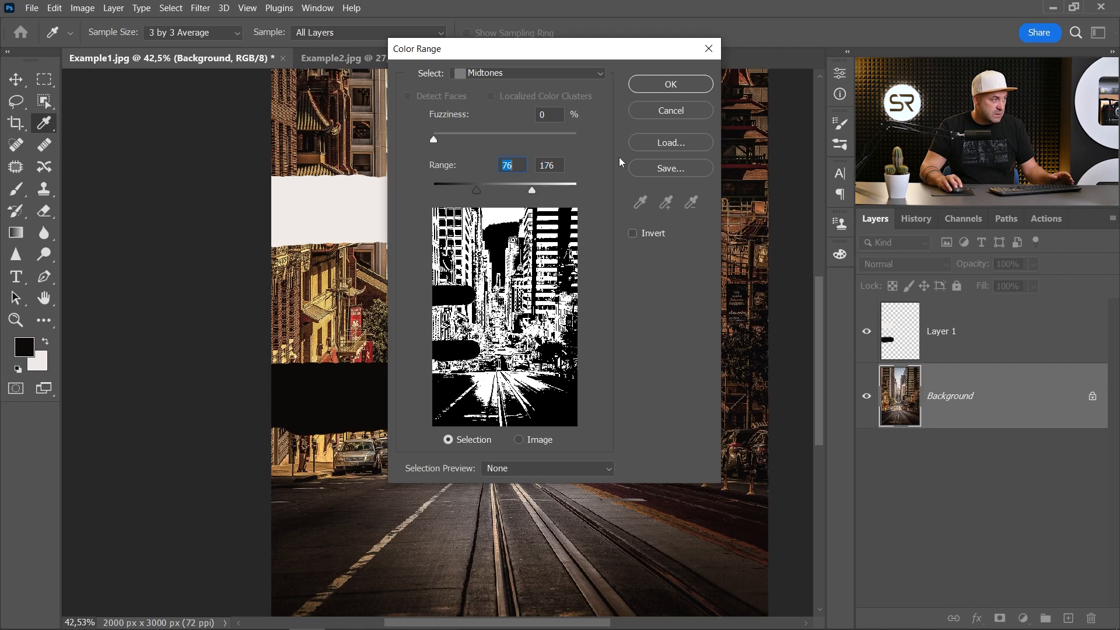
left_click(651, 85)
Copy the selected midtones of the Background onto a new layer and hide the Background layer.
key("b")
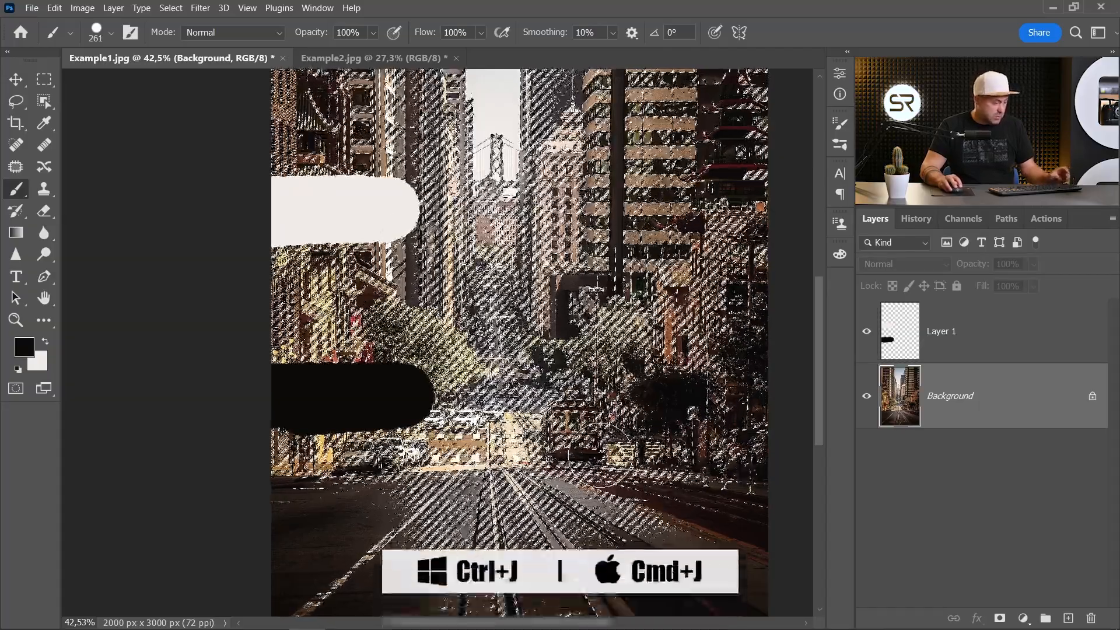
key("ctrl+j")
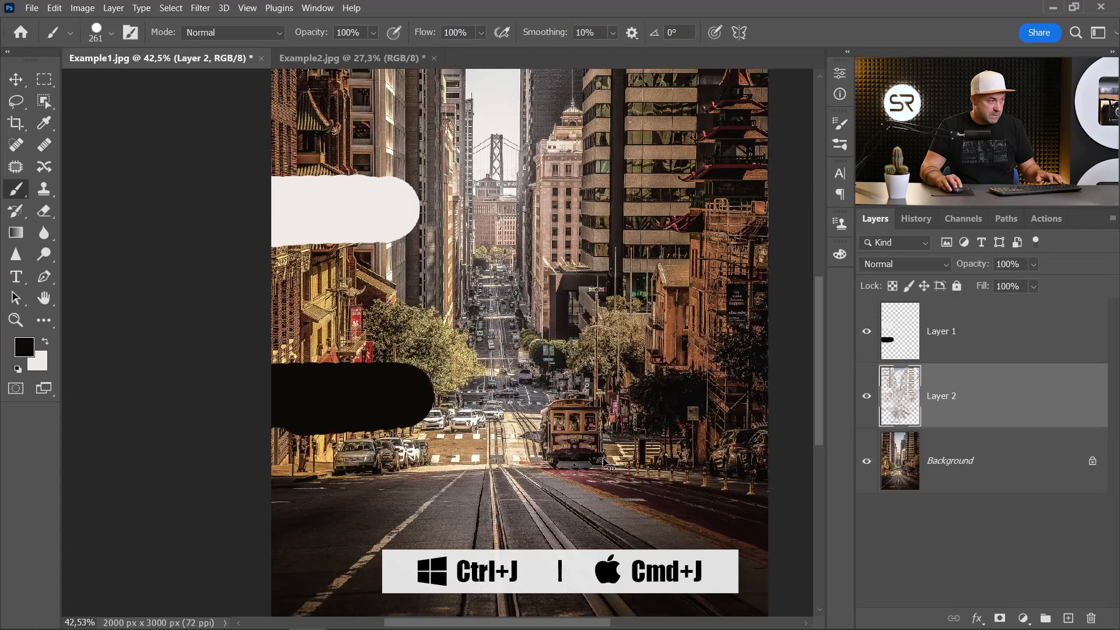
left_click(866, 461)
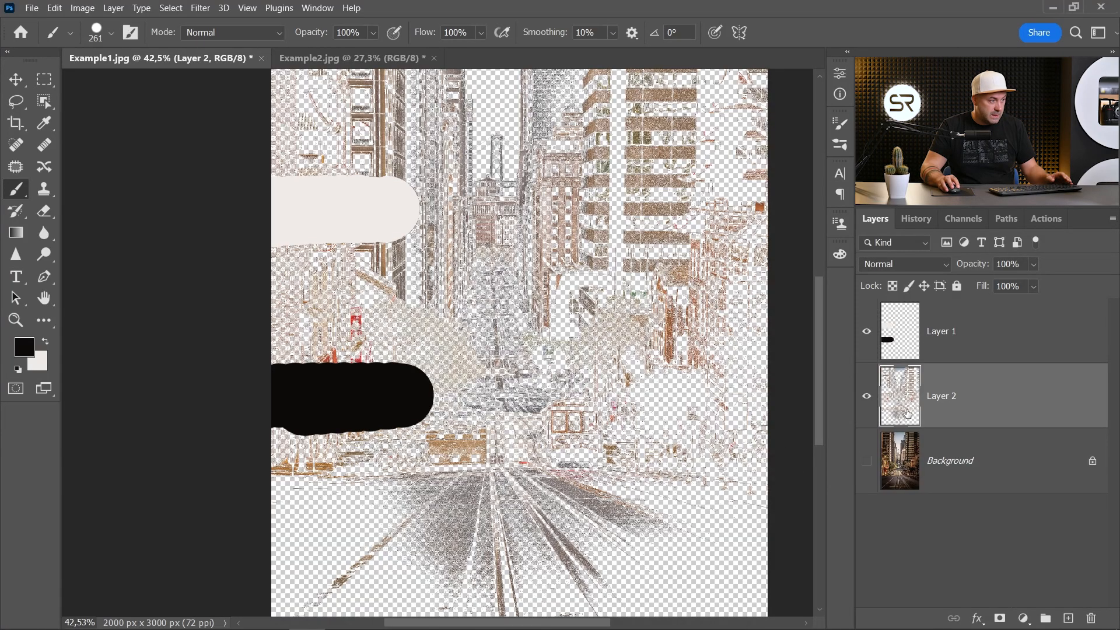
Apply the Average blur filter to the copied midtones layer.
left_click(204, 9)
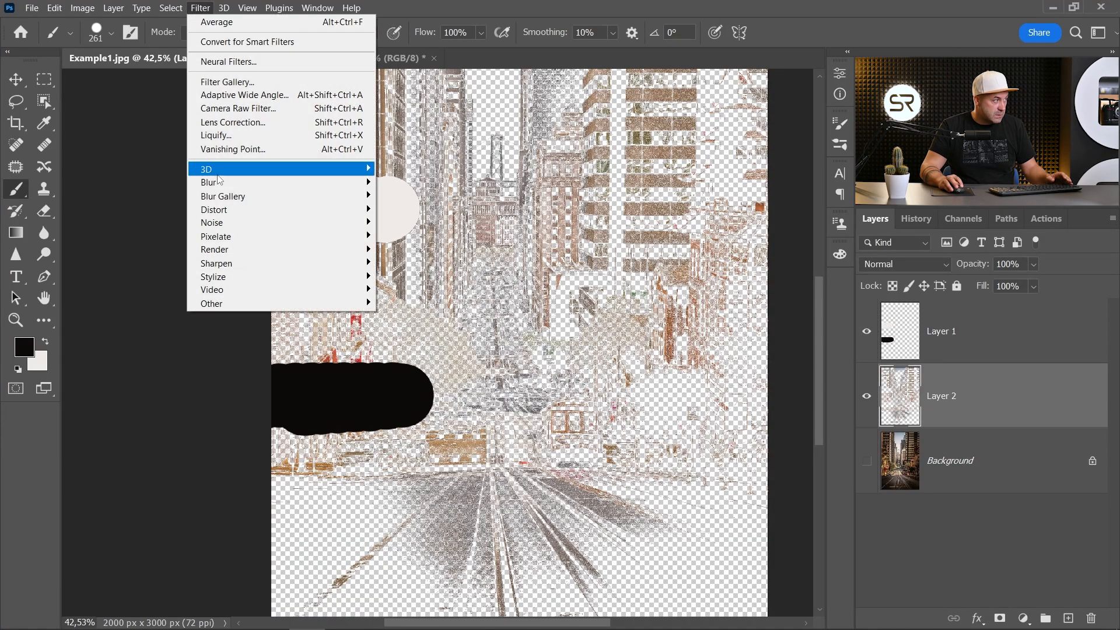
mouse_move(244, 186)
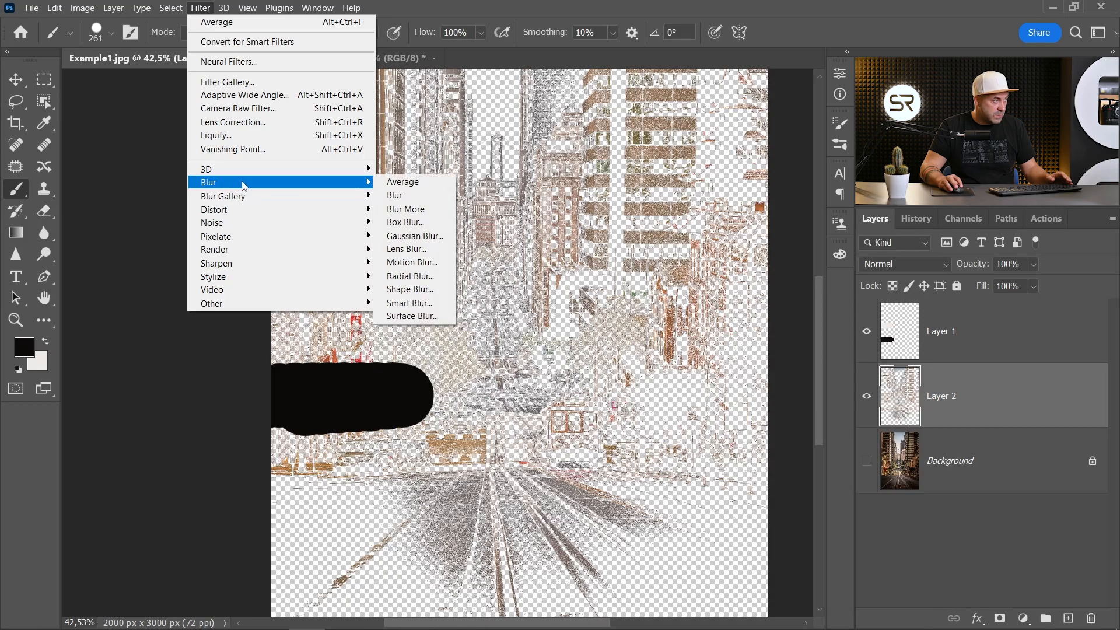
left_click(403, 182)
Sample the averaged brown midtone color from a solid patch of the blurred layer as the foreground color.
scroll(666, 207, "up", 6)
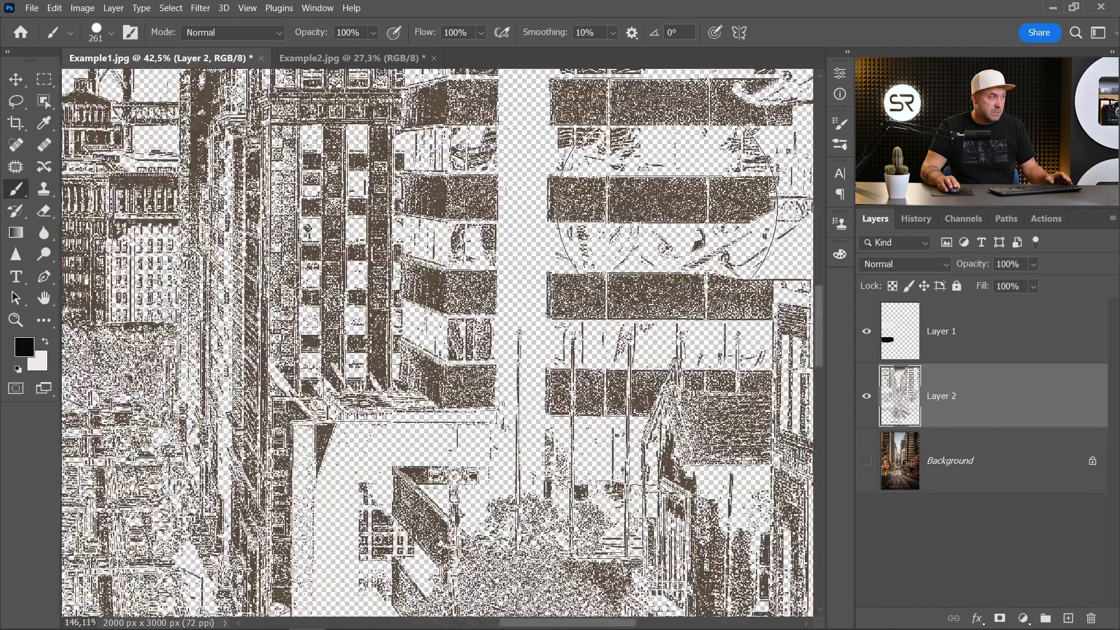
scroll(666, 207, "up", 5)
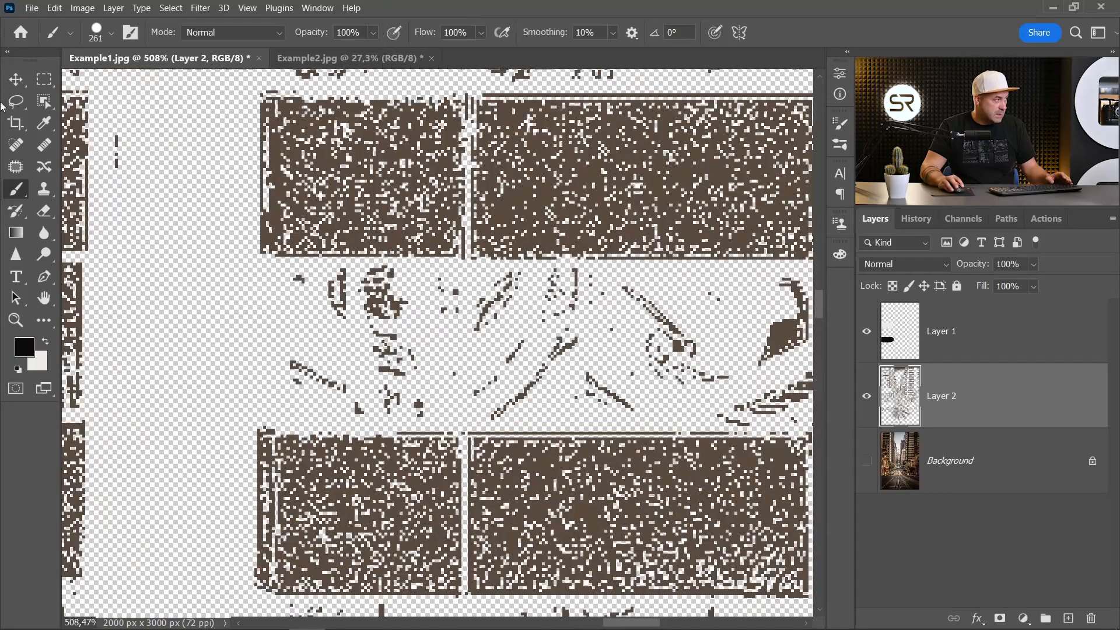
left_click(44, 123)
left_click(509, 205)
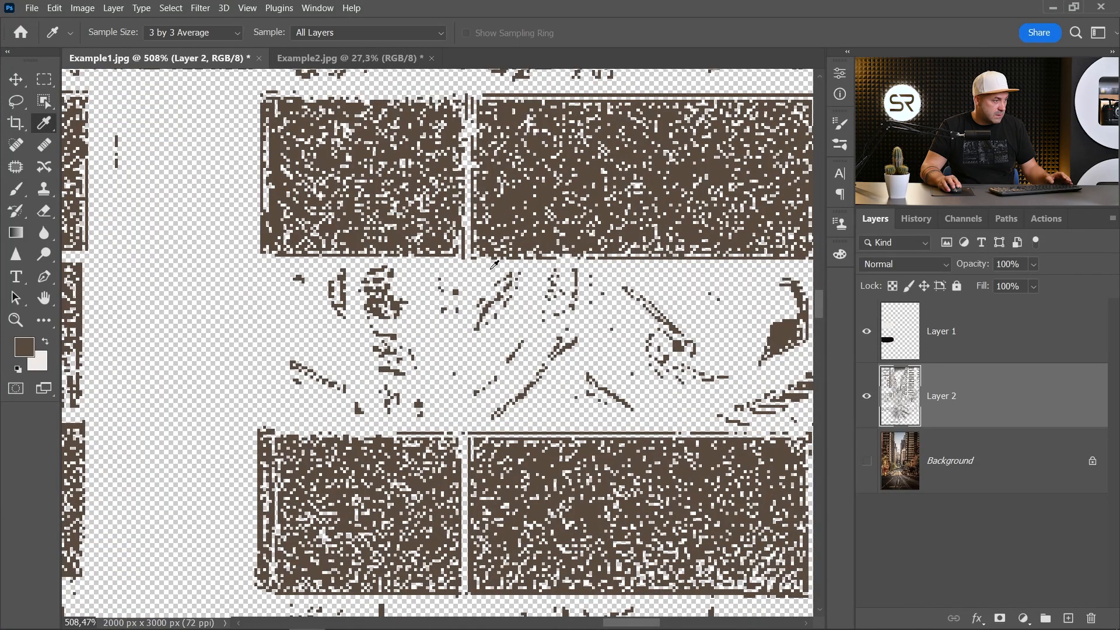
Paint a brown midtone swatch stroke on Layer 1 between the highlight and shadow swatches.
scroll(495, 264, "down", 10)
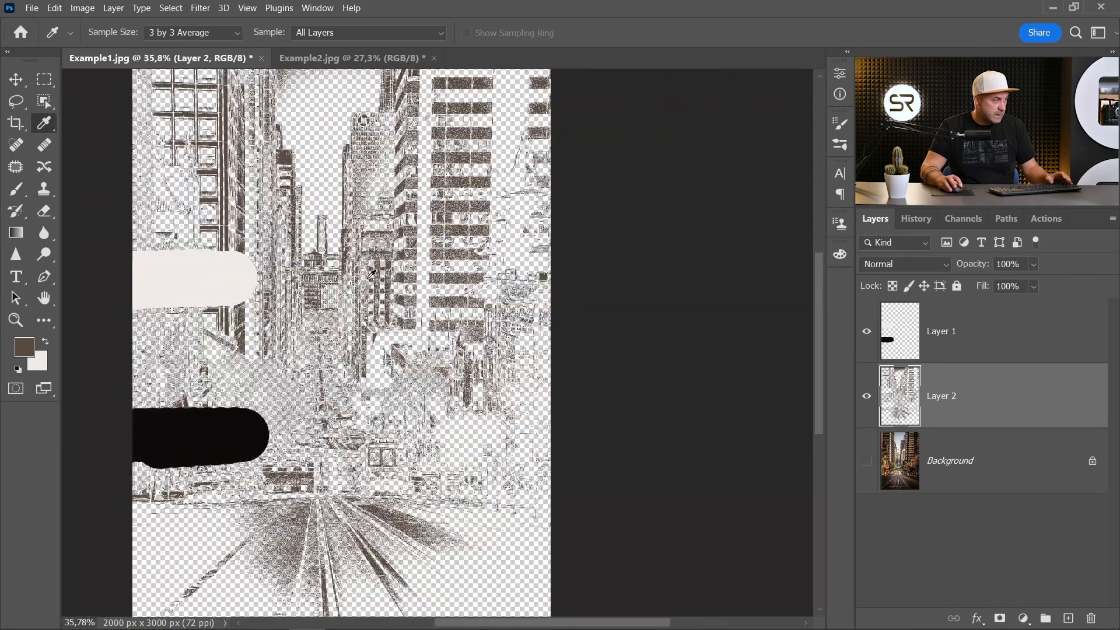
key("alt+bracketright")
left_click(12, 197)
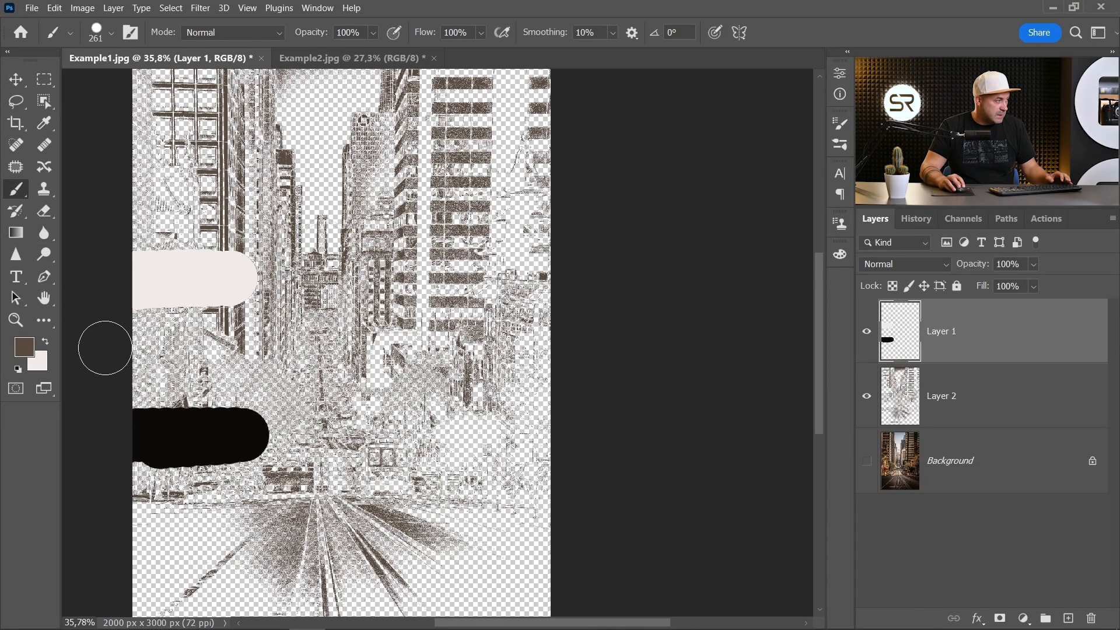
left_click_drag(105, 348, 249, 348)
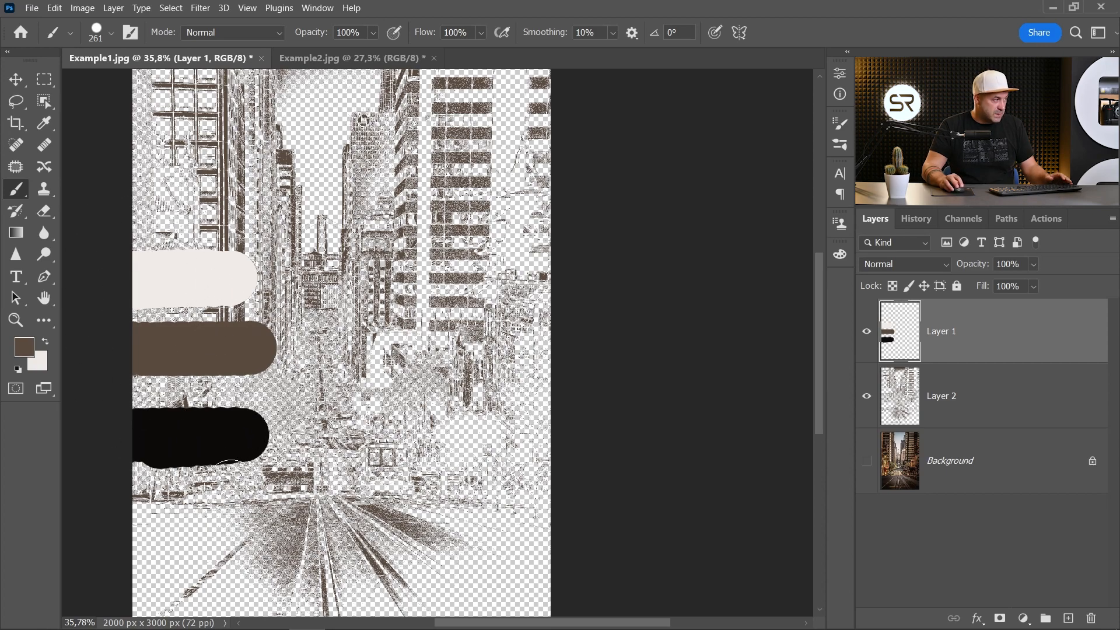
Copy the swatch layer from Example1.jpg into Example2.jpg, placing the three swatches over the alley's dark wall.
left_click(15, 79)
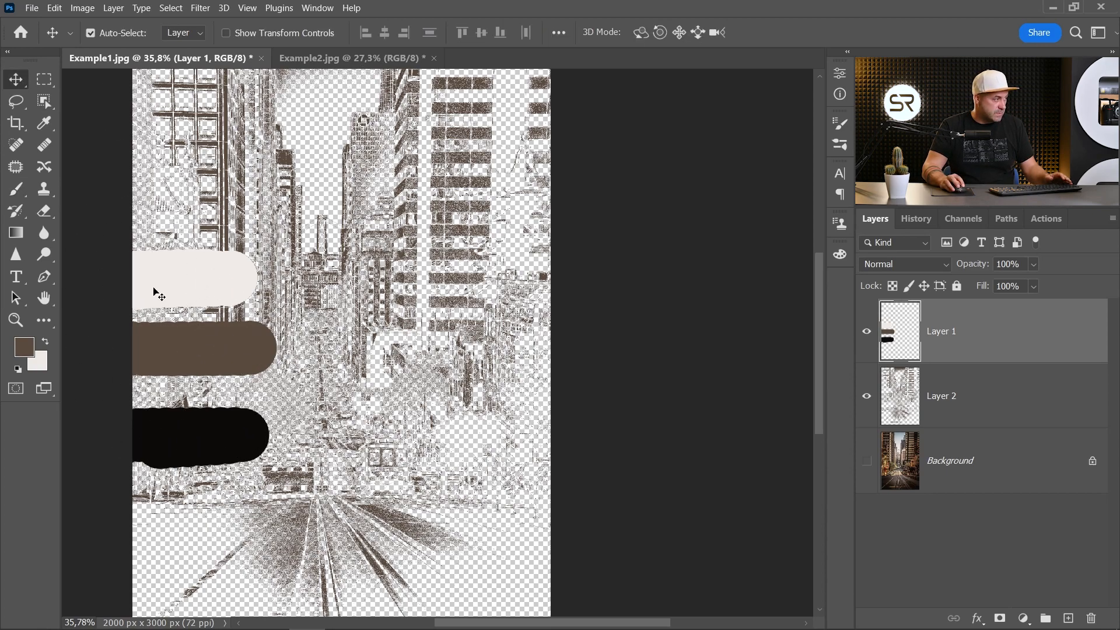
mouse_move(170, 263)
left_mouse_down()
mouse_move(307, 71)
mouse_move(309, 341)
left_mouse_up()
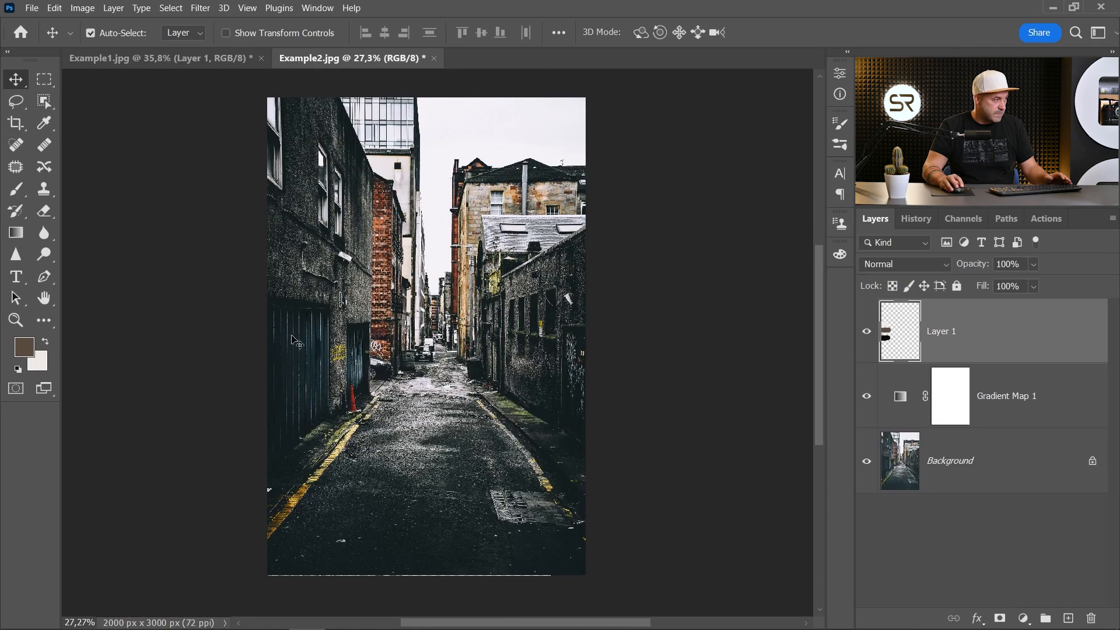
scroll(309, 342, "up", 2)
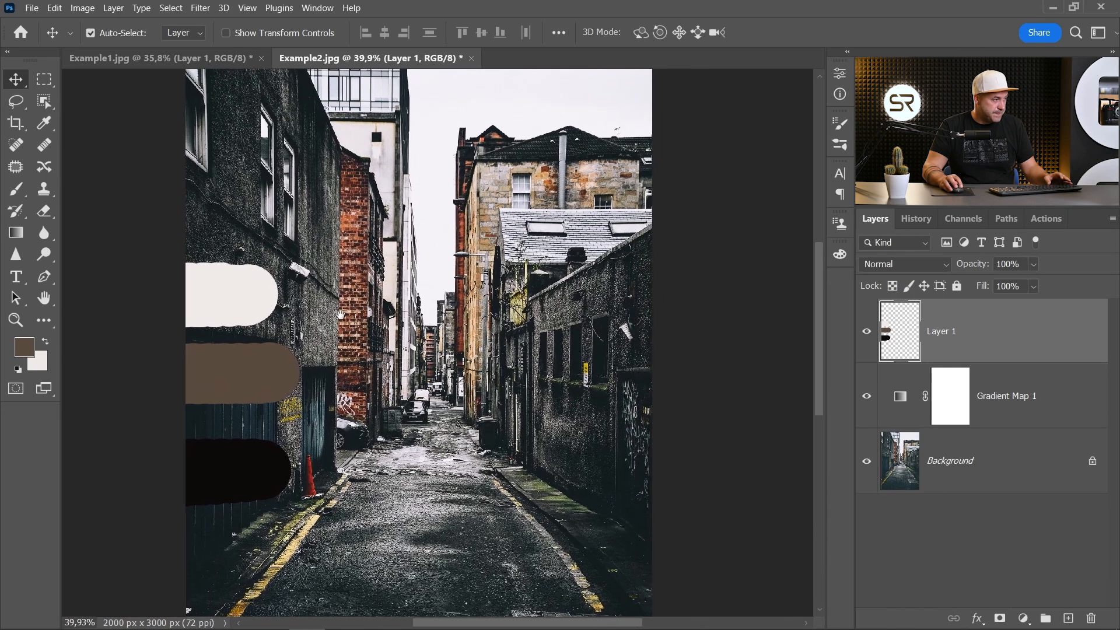
Add a Curves adjustment layer directly above Gradient Map 1 and make its adjustment rather than its mask active.
left_click(1010, 424)
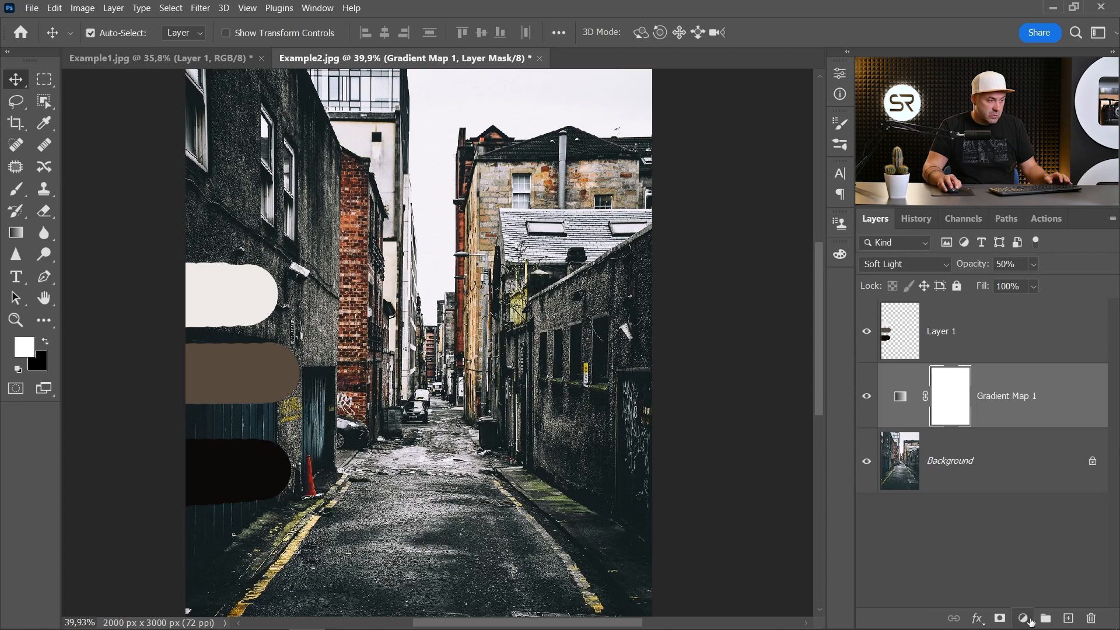
left_click(1025, 619)
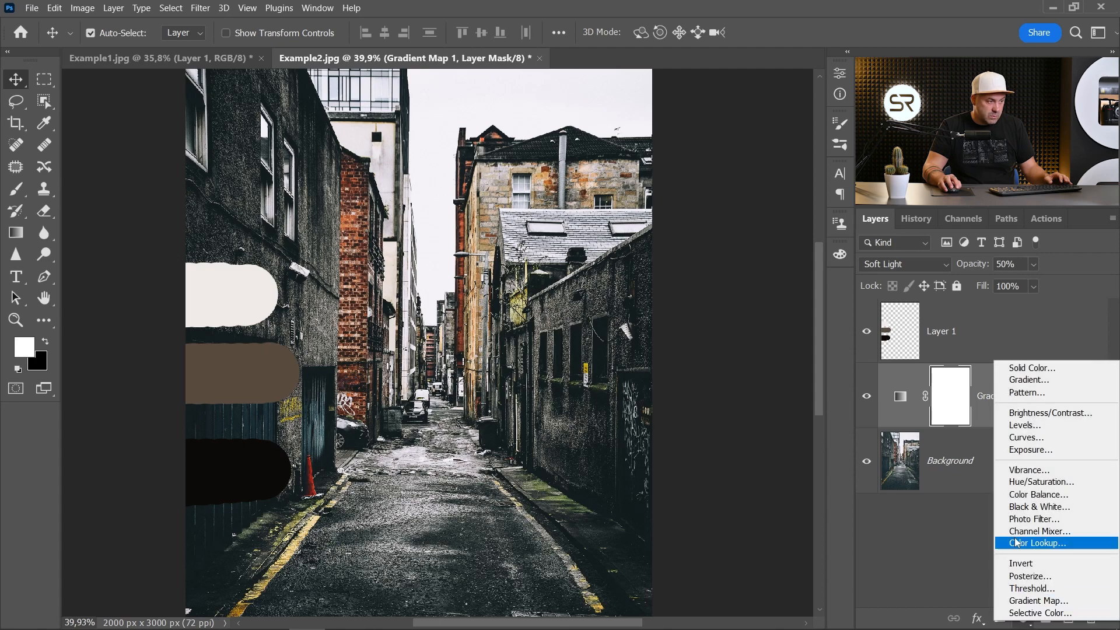
left_click(1029, 438)
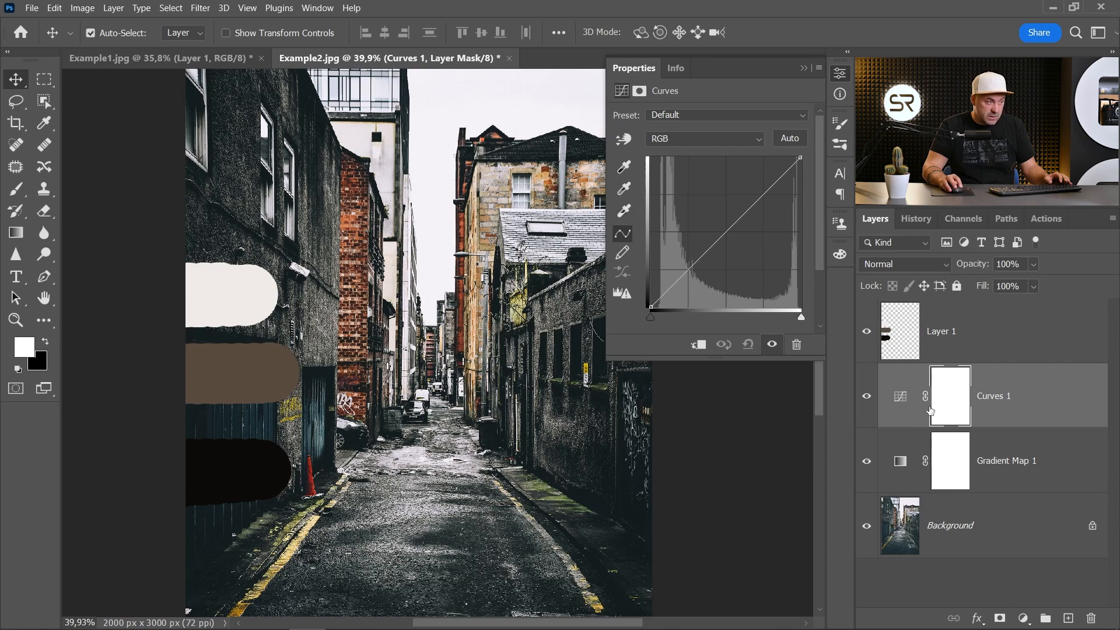
left_click(901, 400)
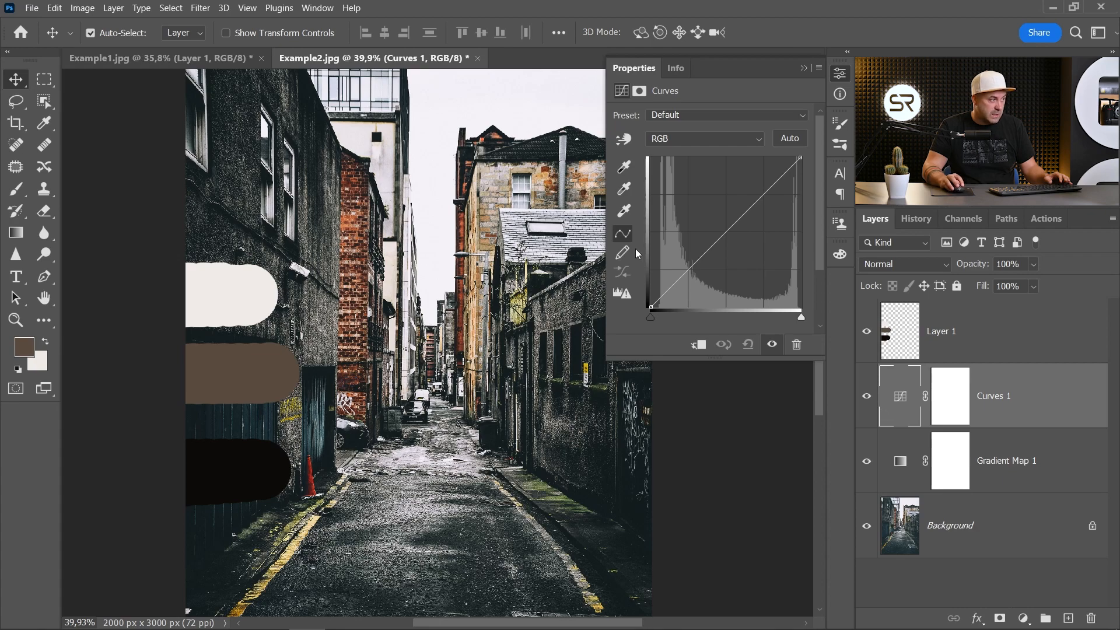
Set the Curves target highlight color to f1ece8 from the light swatch without saving defaults, and apply it to the bright sky between the buildings.
double_click(624, 213)
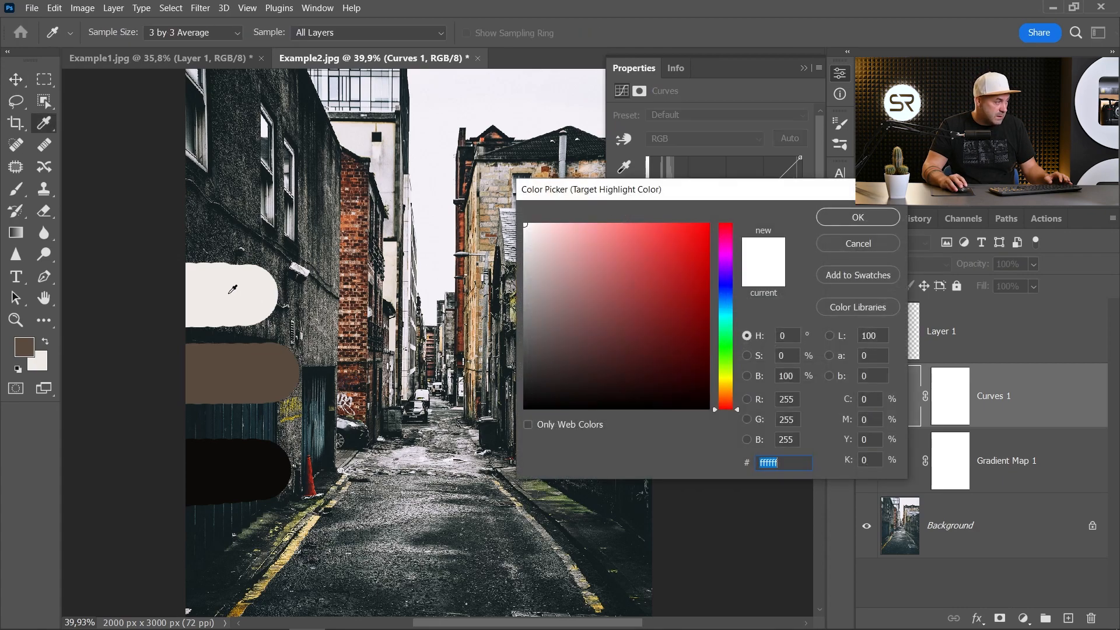
left_click(230, 288)
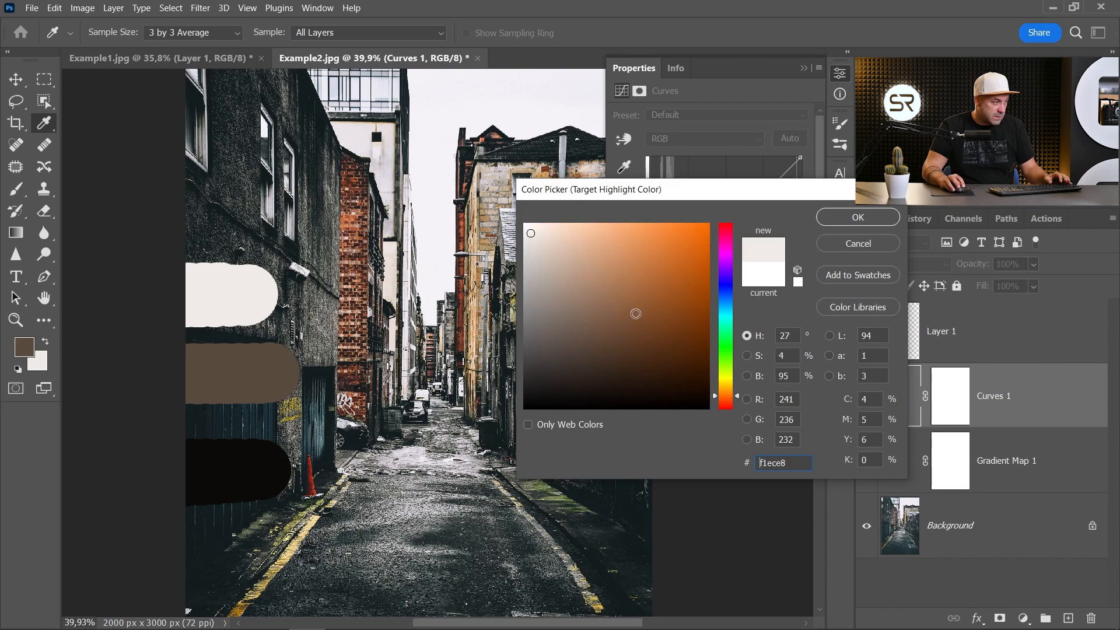
left_click(858, 219)
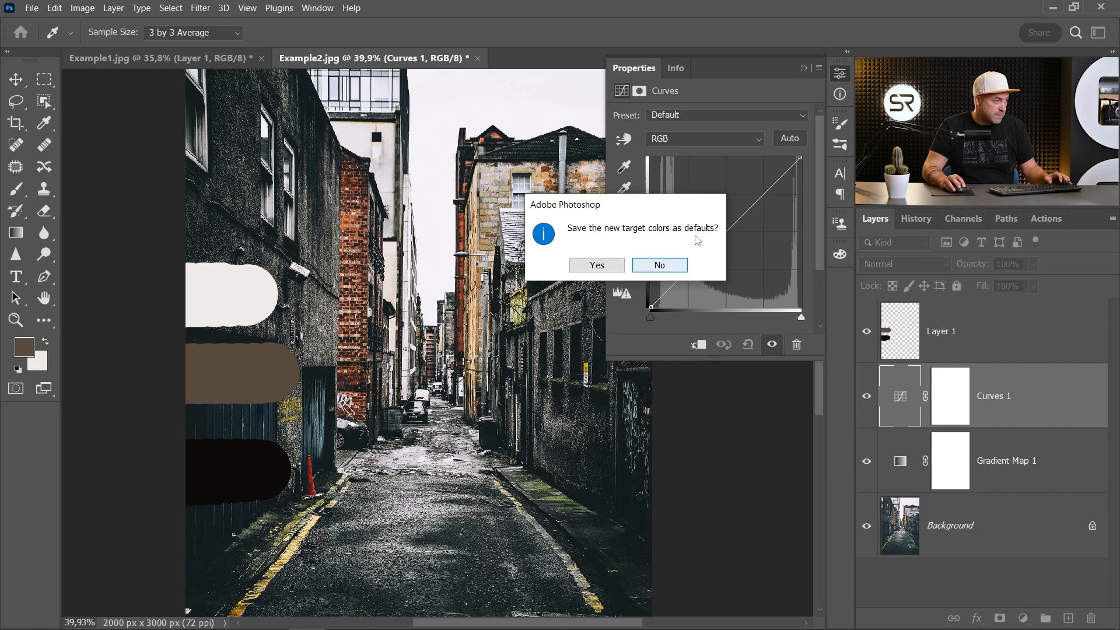
left_click(659, 266)
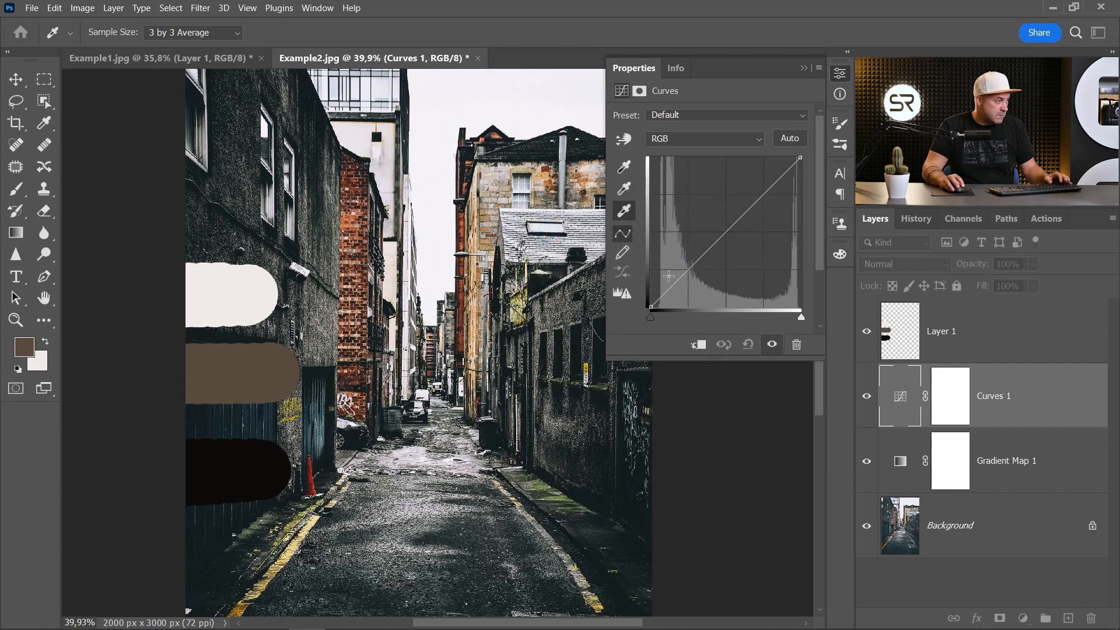
left_click(432, 303)
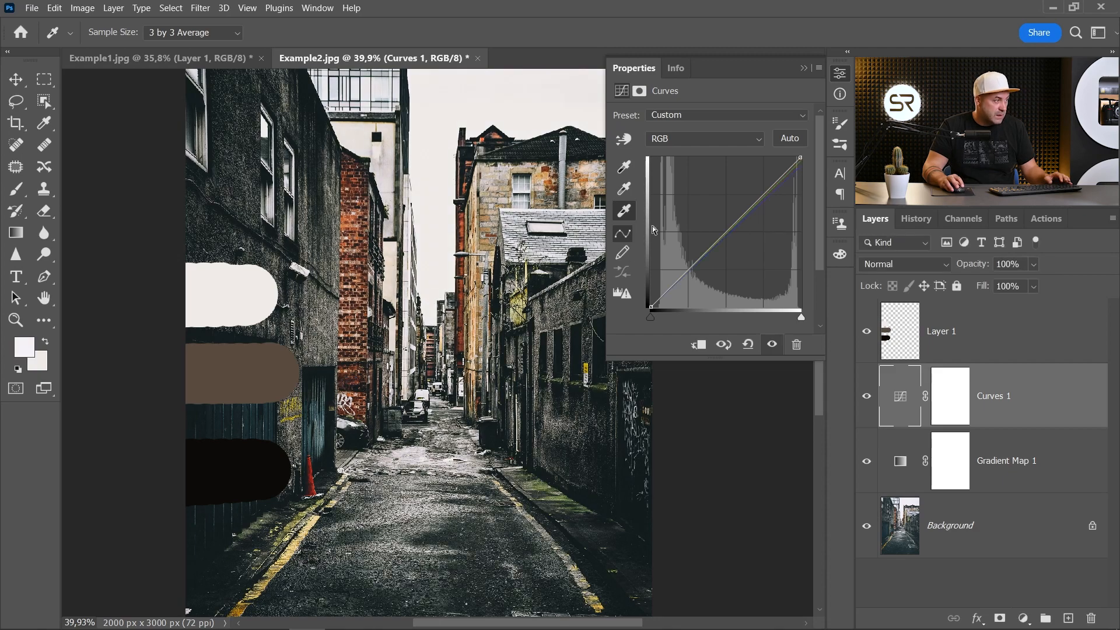
Set the Curves target midtone color to 5a4b3f from the brown swatch without saving defaults, and apply it to a gray spot on the road.
double_click(625, 190)
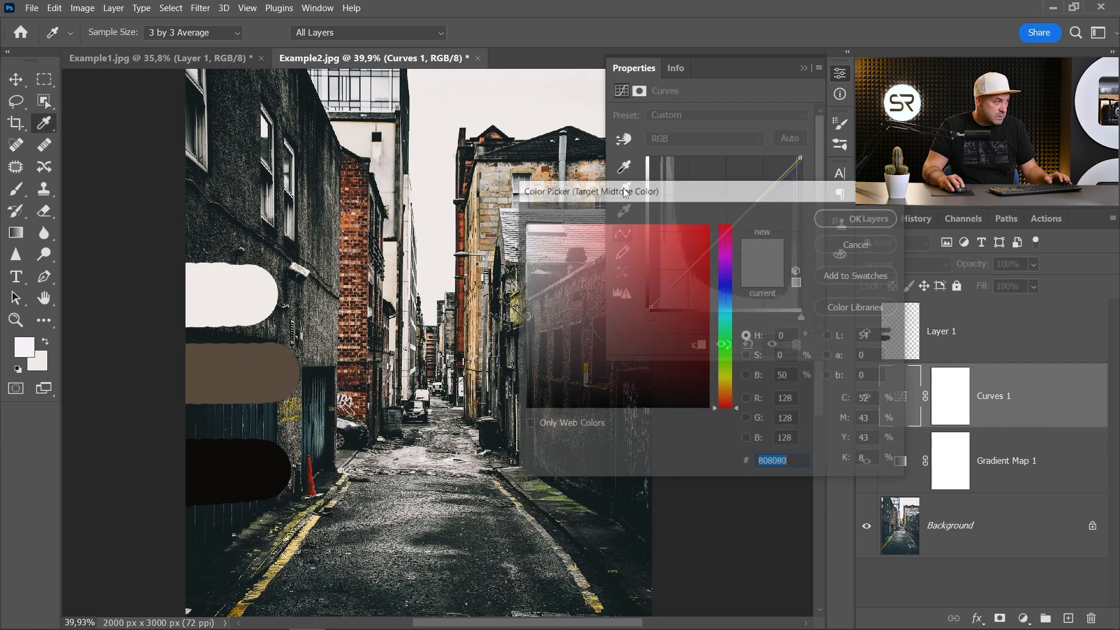
left_click(237, 366)
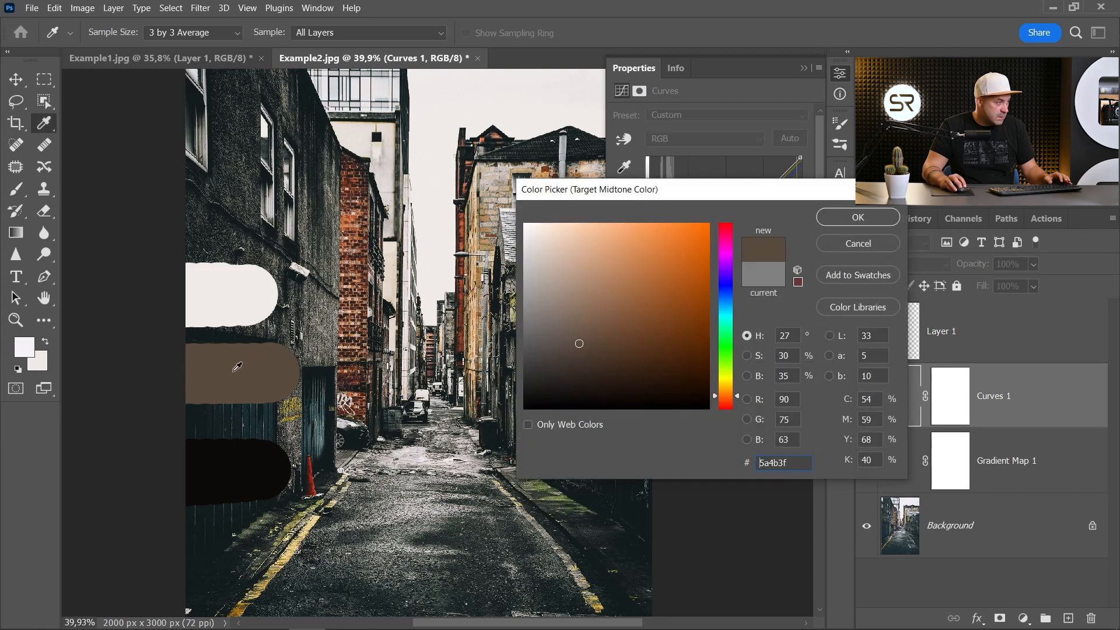
key("Return")
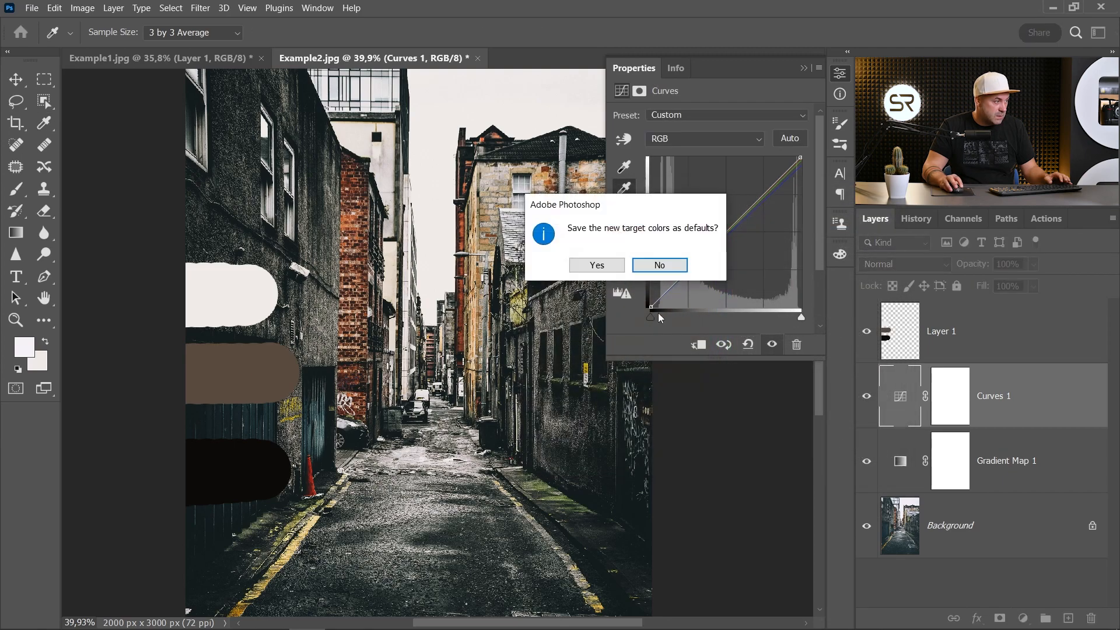
left_click(677, 267)
left_click_drag(389, 450, 457, 294)
scroll(457, 361, "up", 3)
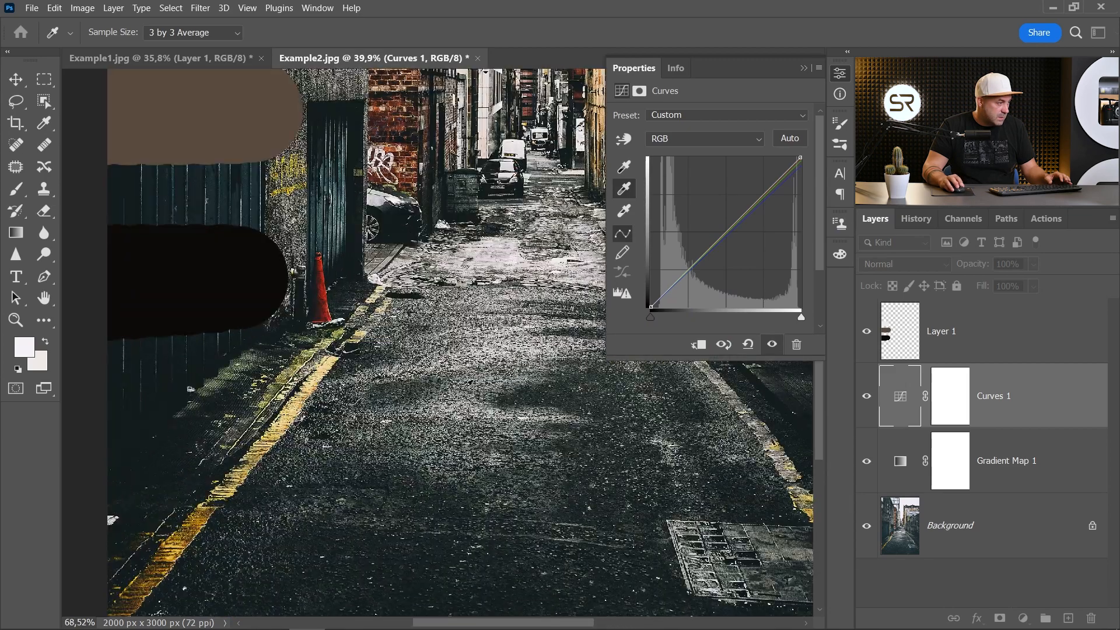
scroll(464, 399, "up", 1)
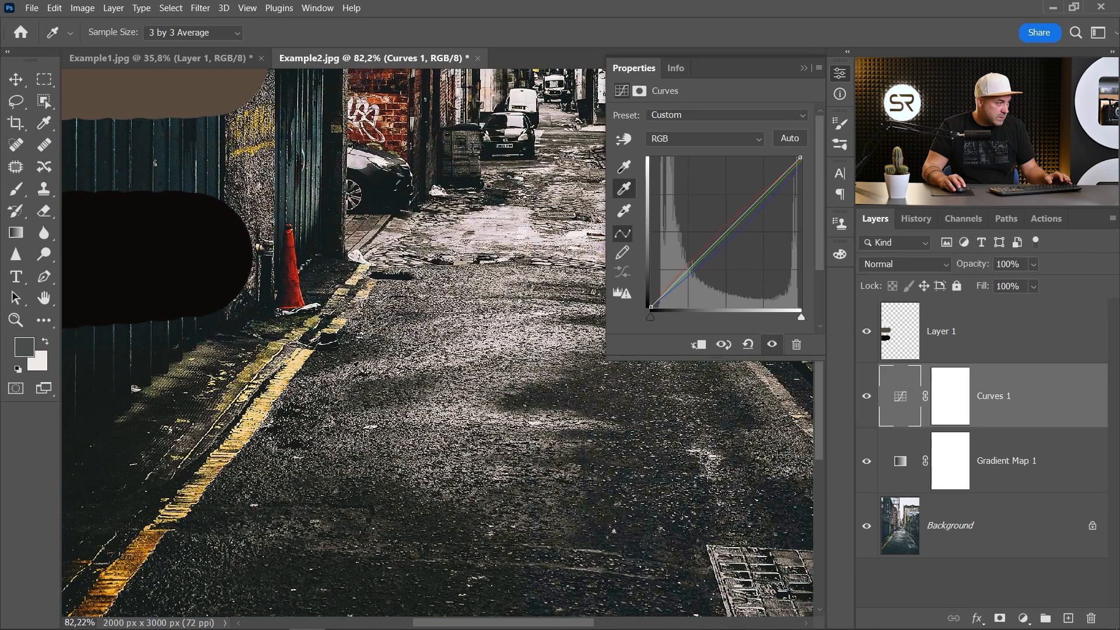
Set the Curves target shadow color to 0c0a09 from the black swatch without saving defaults, and apply it to the dark foreground of the road.
scroll(353, 366, "down", 5)
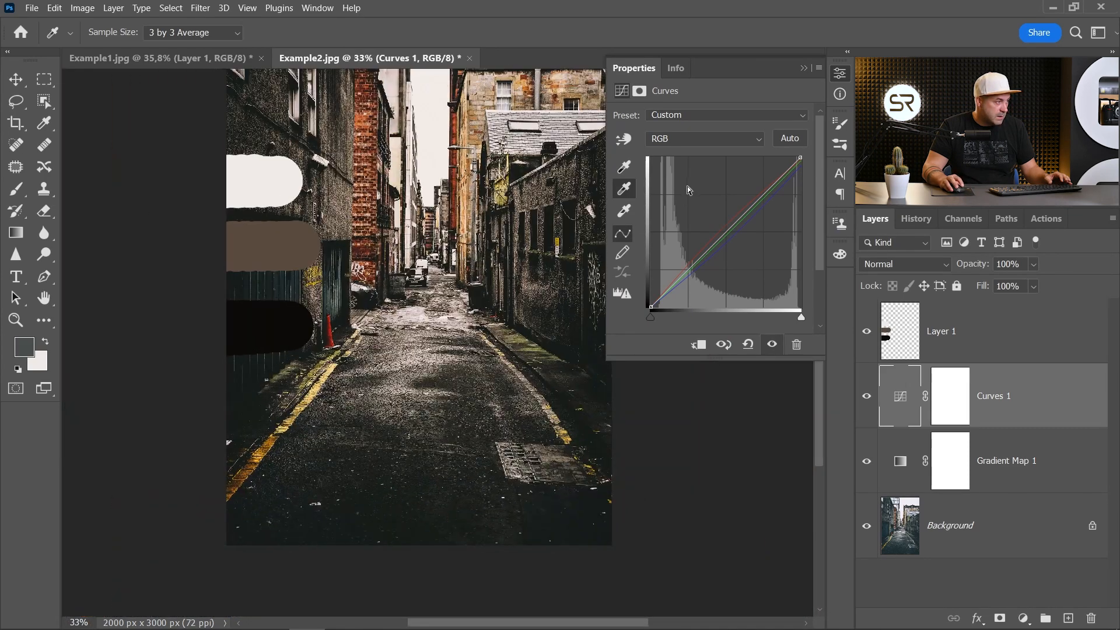
double_click(624, 166)
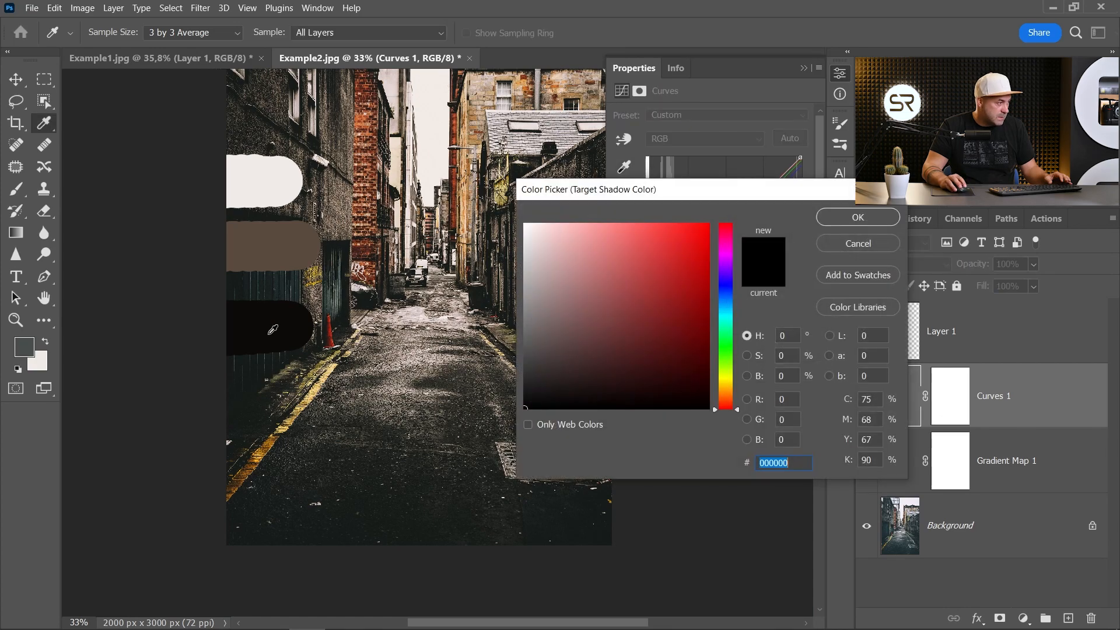
left_click(272, 330)
key("Return")
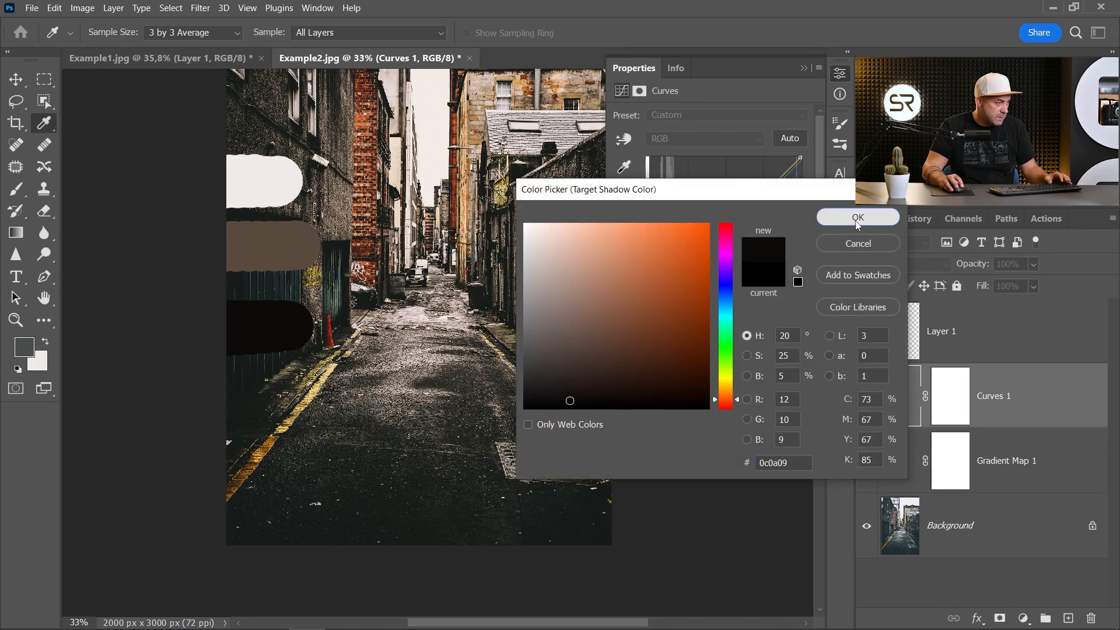
left_click(636, 267)
scroll(355, 407, "up", 5)
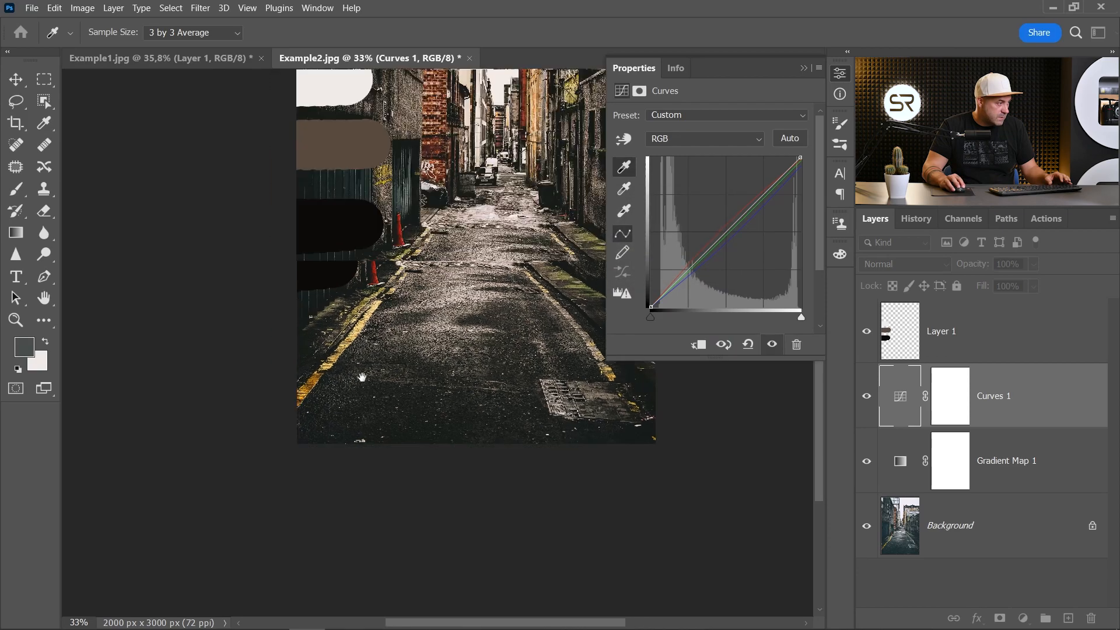
left_click(345, 409)
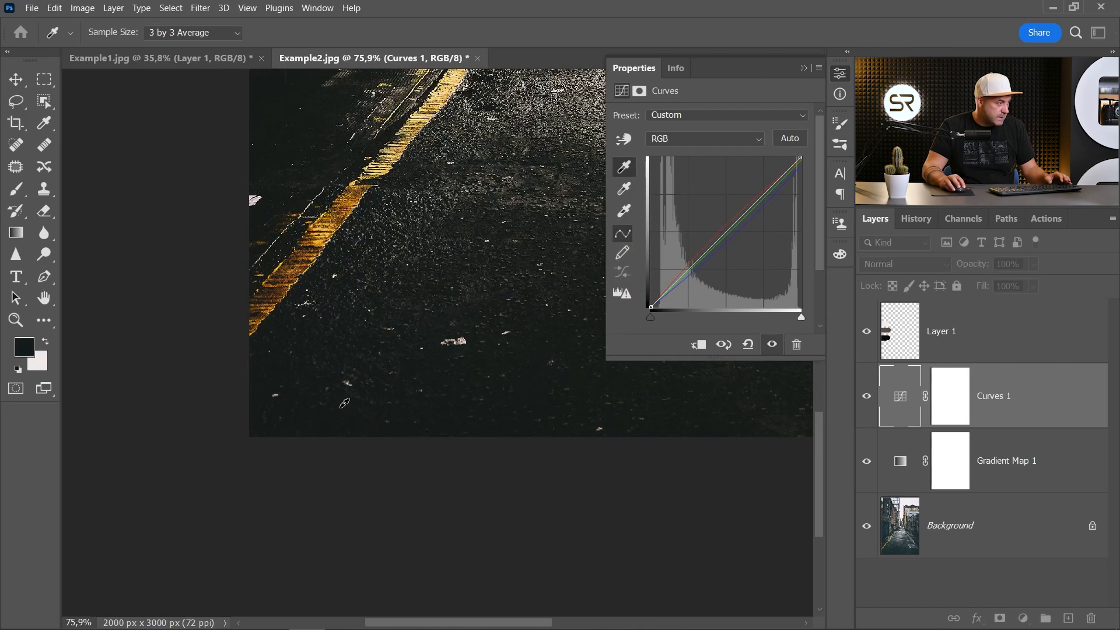
Close the Curves properties and delete the swatch layer, Layer 1, from Example2.jpg.
scroll(360, 389, "down", 5)
scroll(360, 390, "down", 3)
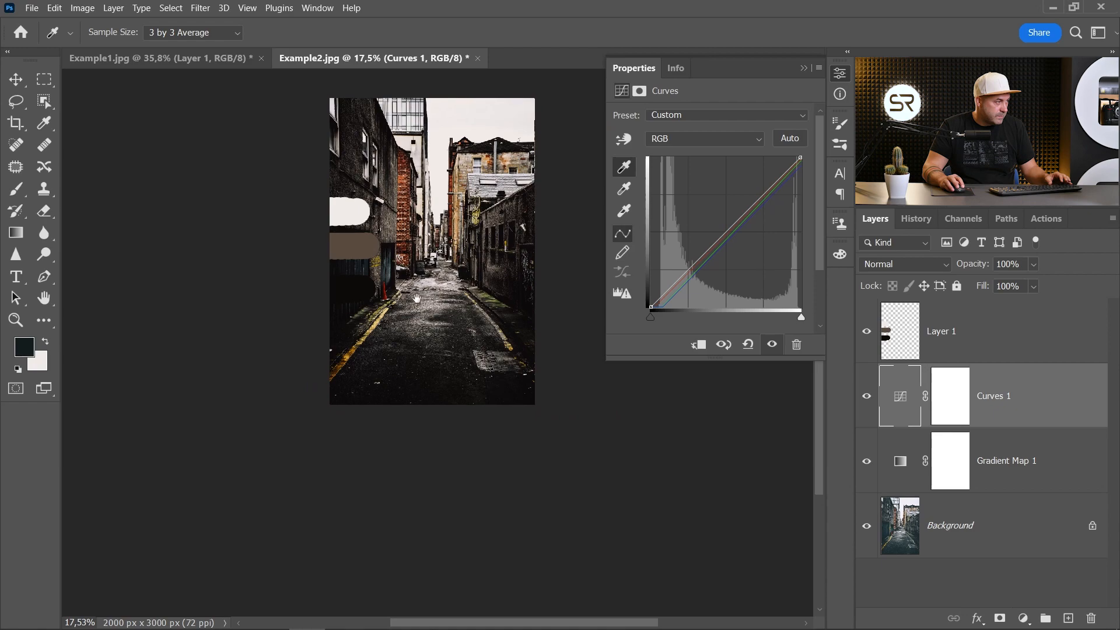
left_click(841, 75)
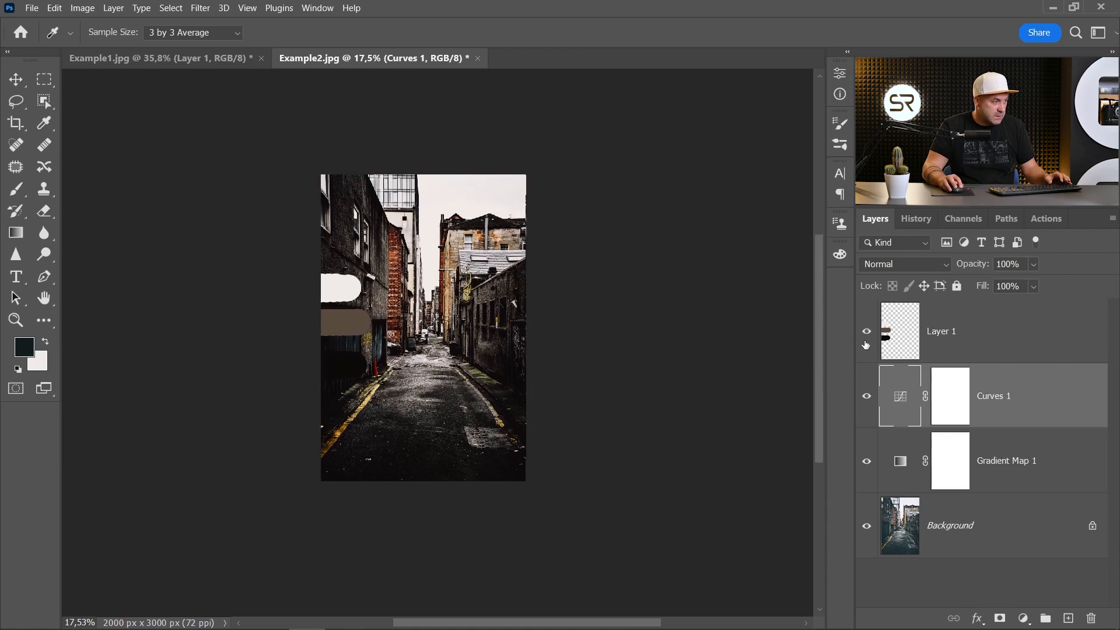
left_click(946, 332)
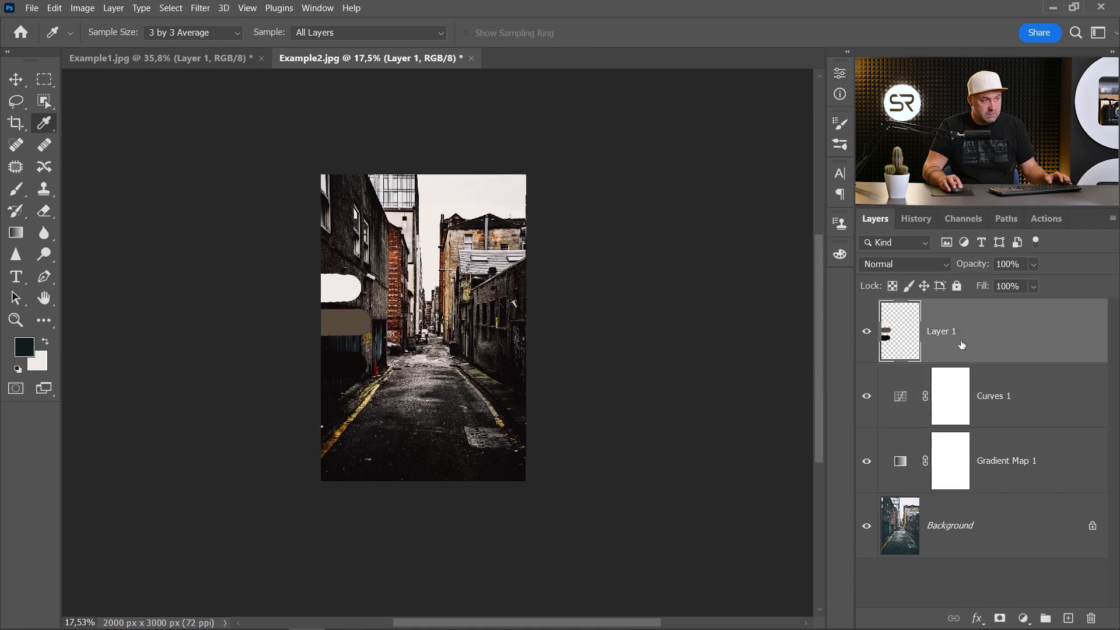
key("Delete")
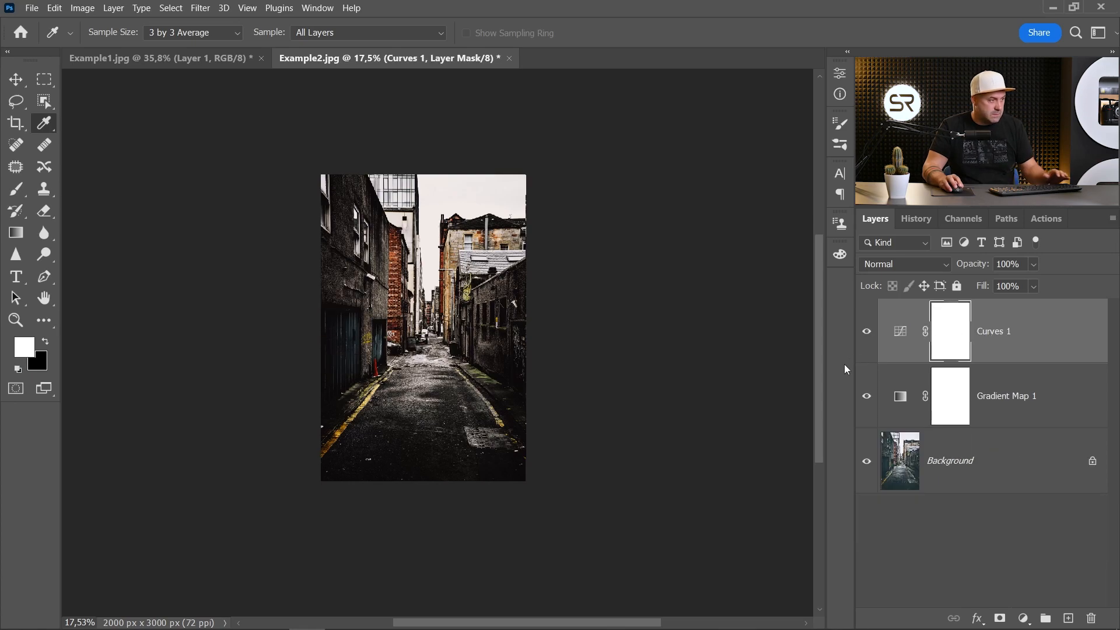
Fade the contrast in Curves 1 by raising the RGB curve's black point and slightly lowering its white point.
scroll(429, 349, "up", 3)
scroll(430, 347, "up", 1)
scroll(430, 347, "down", 1)
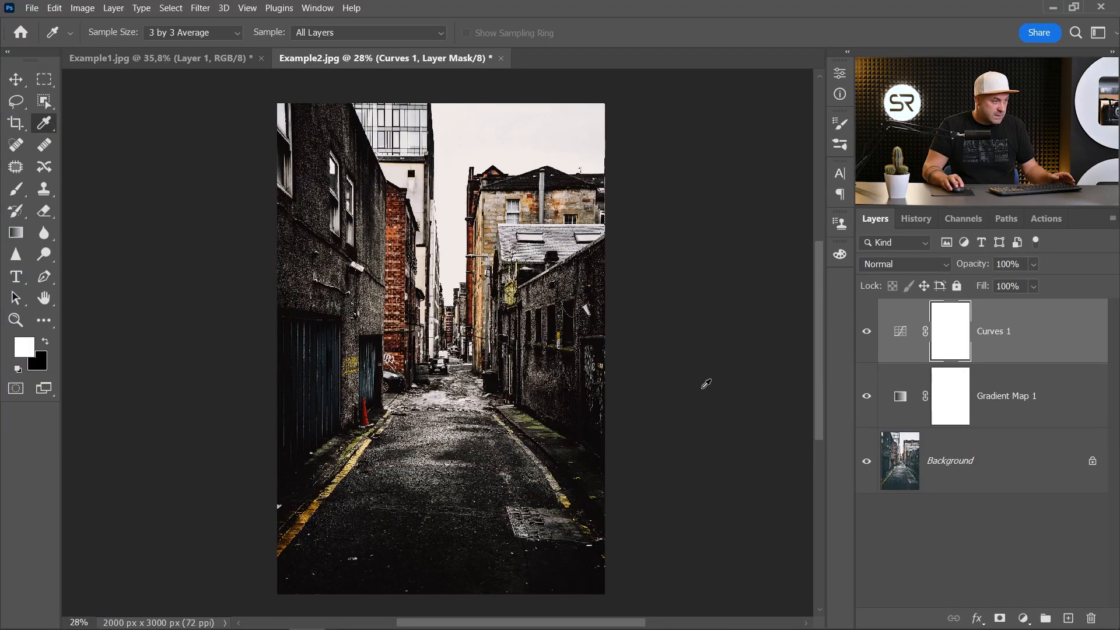
double_click(898, 337)
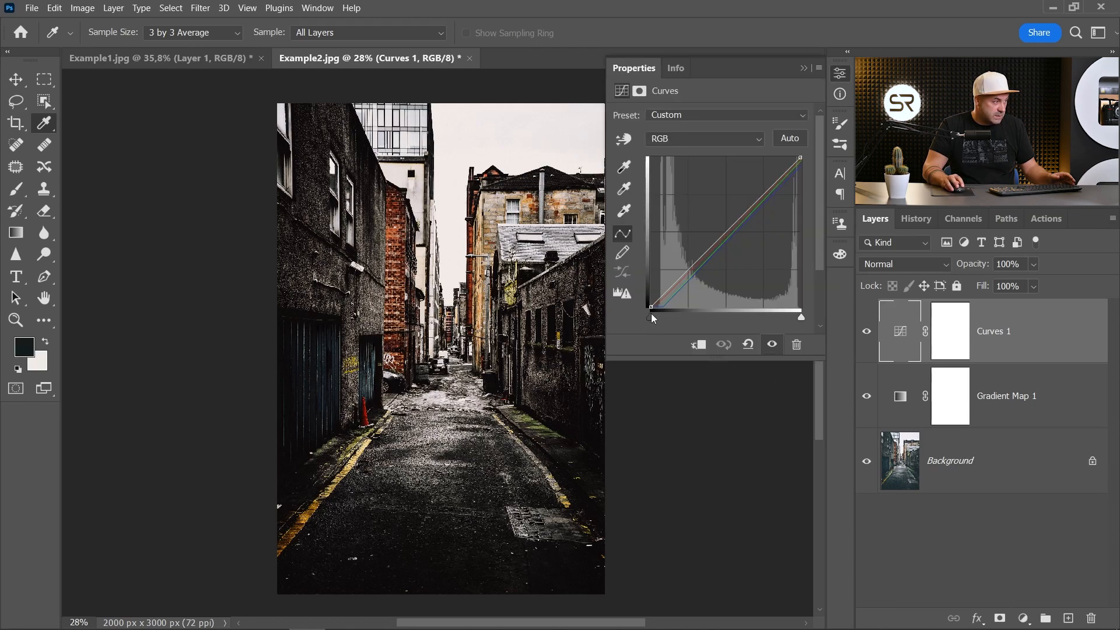
left_click_drag(650, 307, 647, 294)
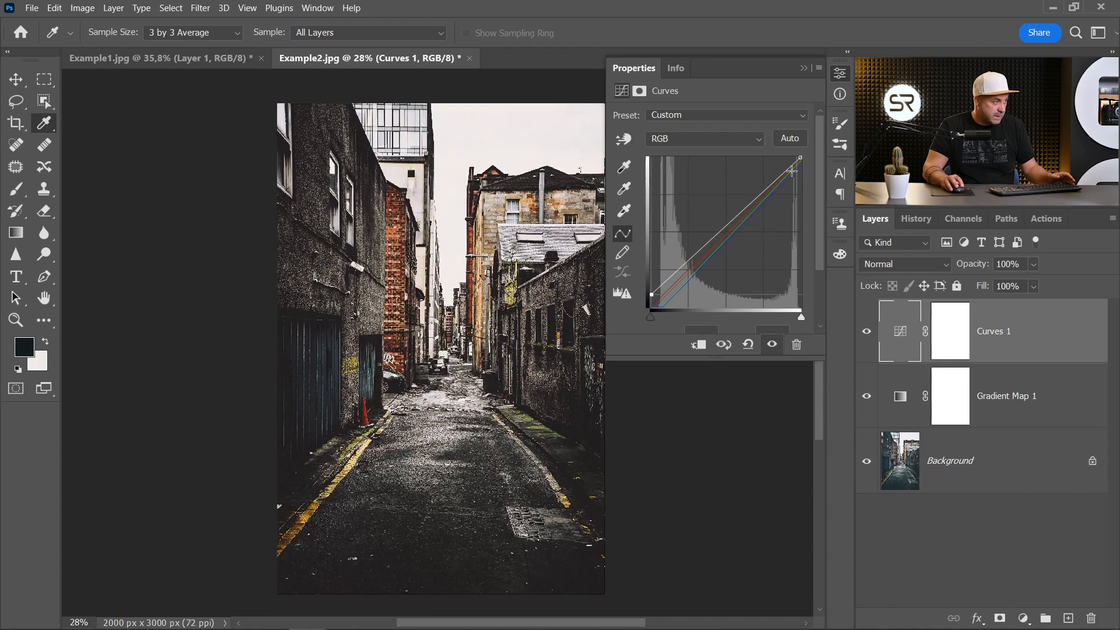
left_click_drag(798, 159, 806, 164)
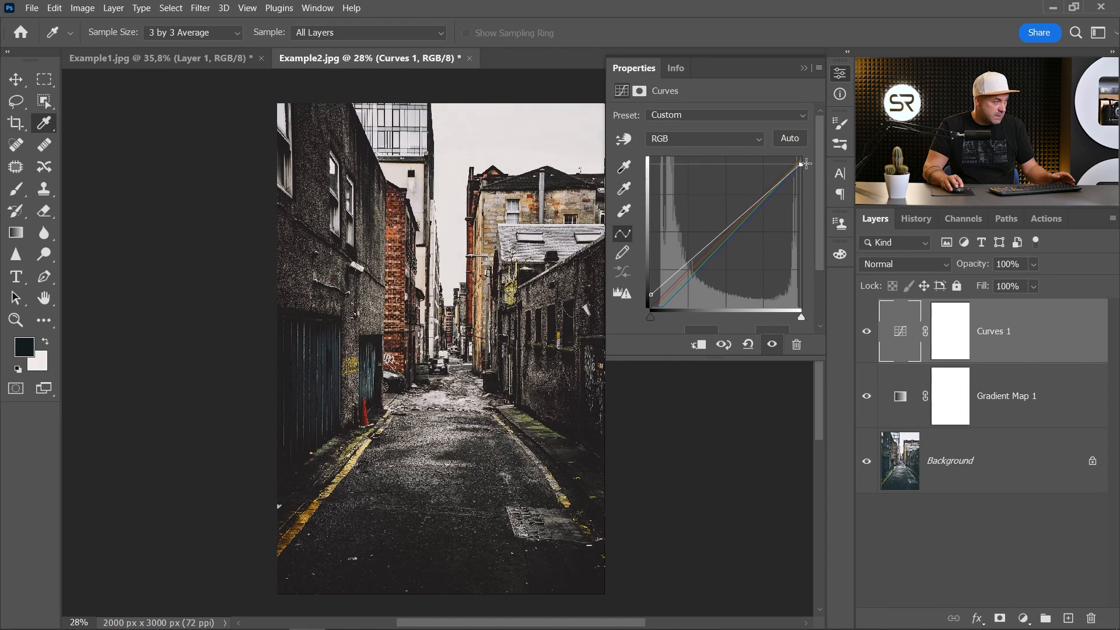
left_click(840, 74)
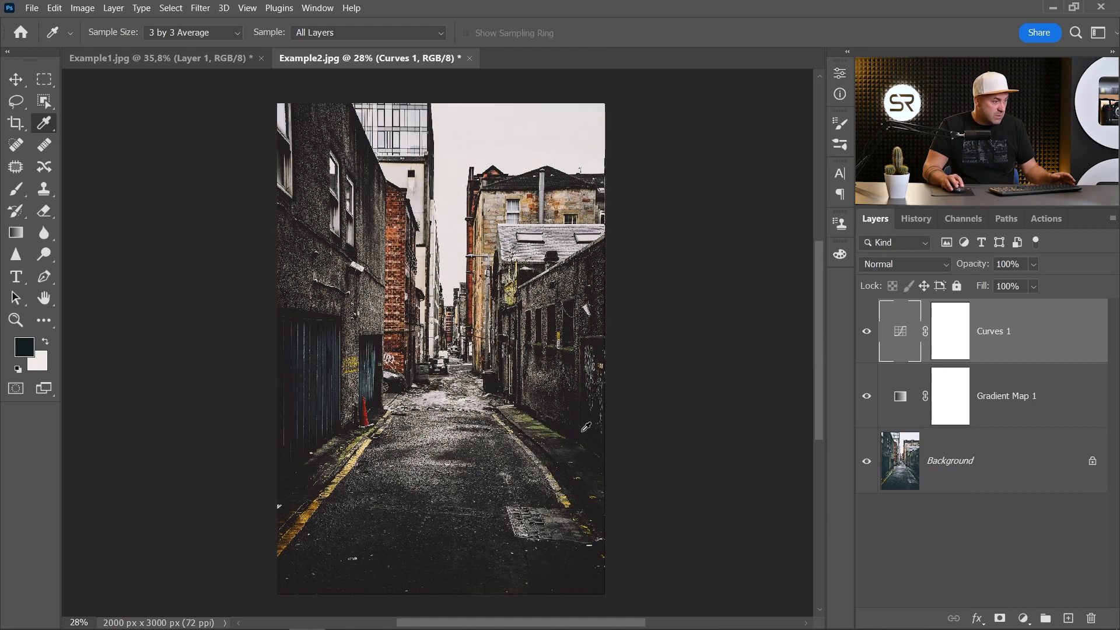
Add a Vibrance adjustment layer above Curves 1 with Vibrance +22 and Saturation +36, and close its properties.
left_click(1023, 617)
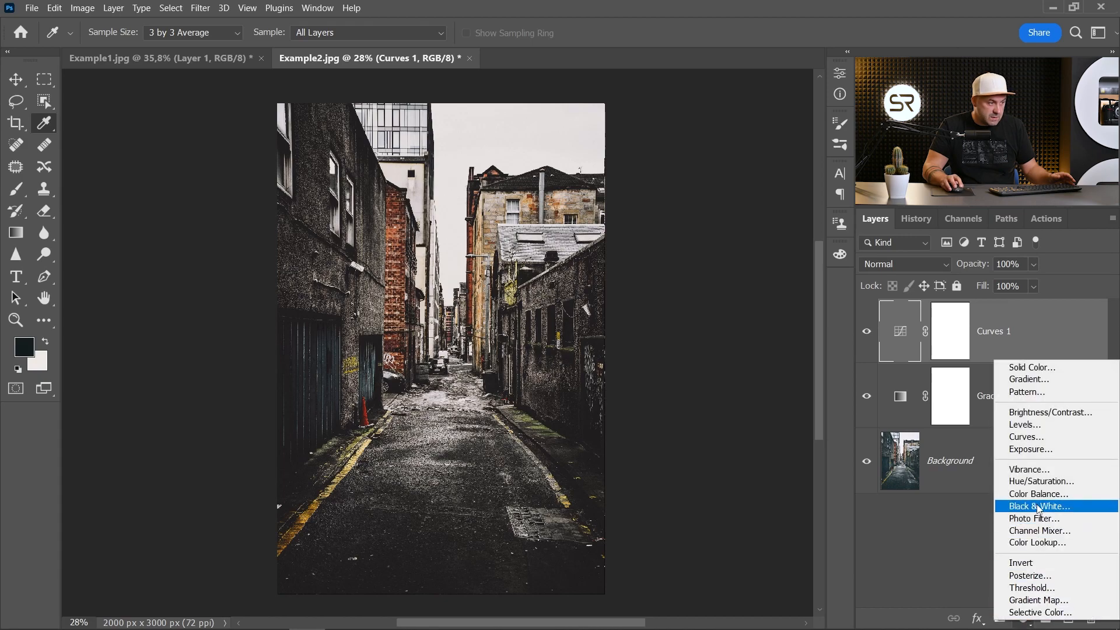
left_click(1036, 476)
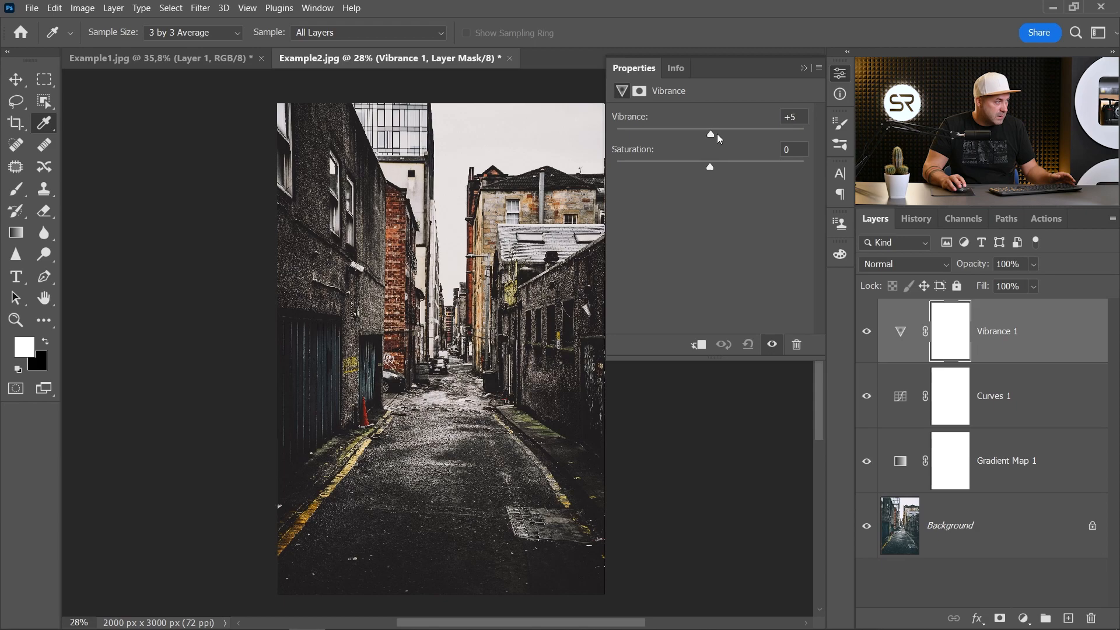
left_click_drag(718, 134, 744, 166)
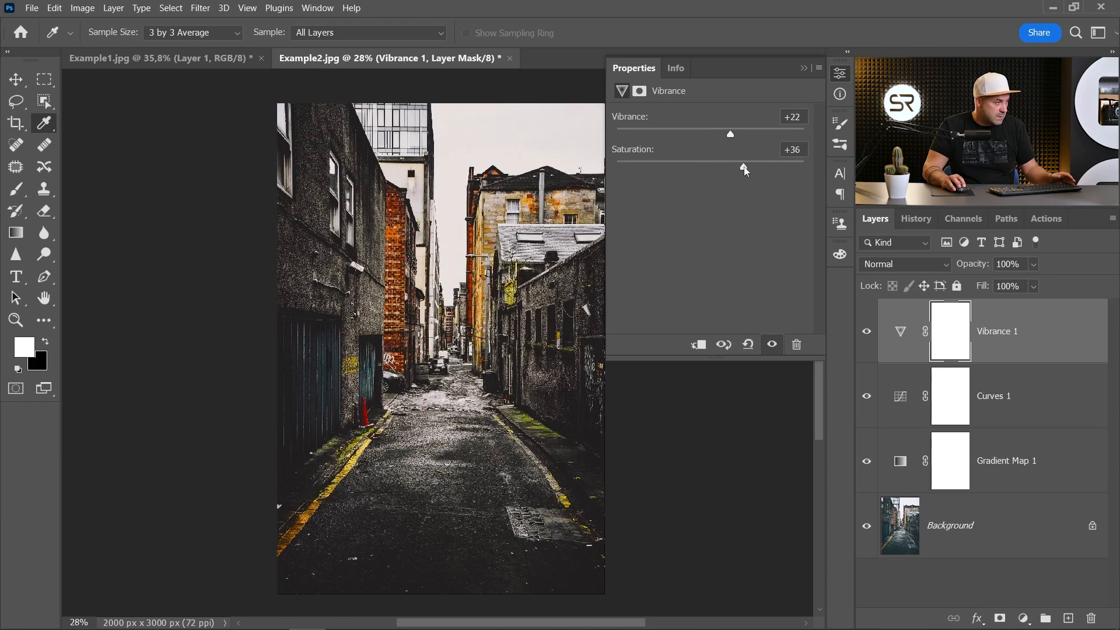
left_click(839, 95)
Compare Example2.jpg before and after grading by repeatedly hiding and restoring every layer except Background.
left_click(868, 526, "alt")
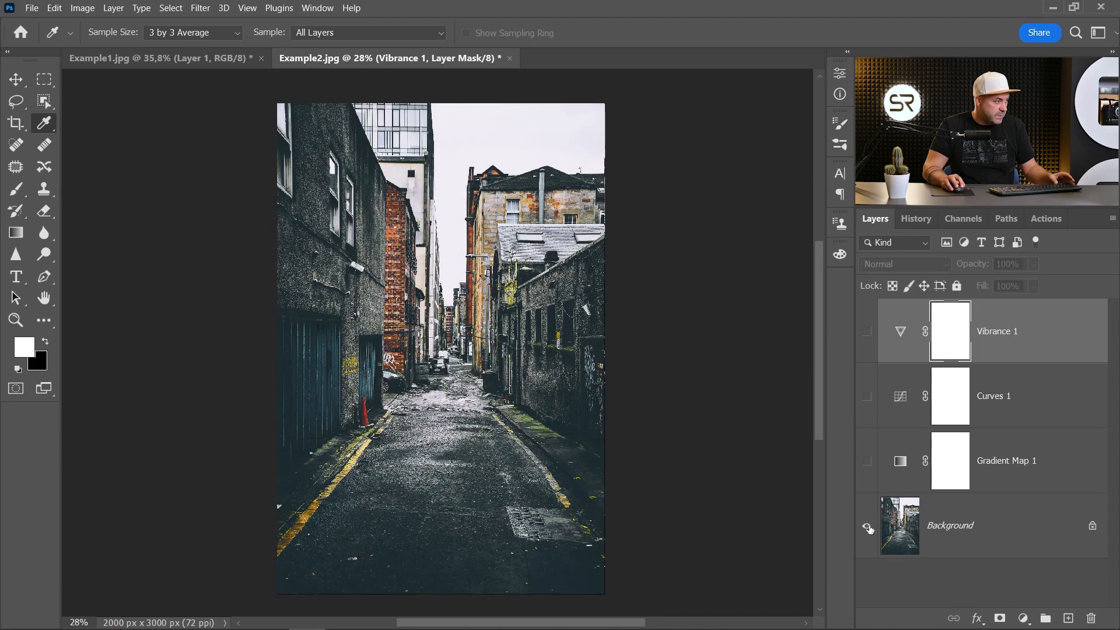
left_click(867, 526, "alt")
left_click(867, 527, "alt")
left_click(867, 527, "alt")
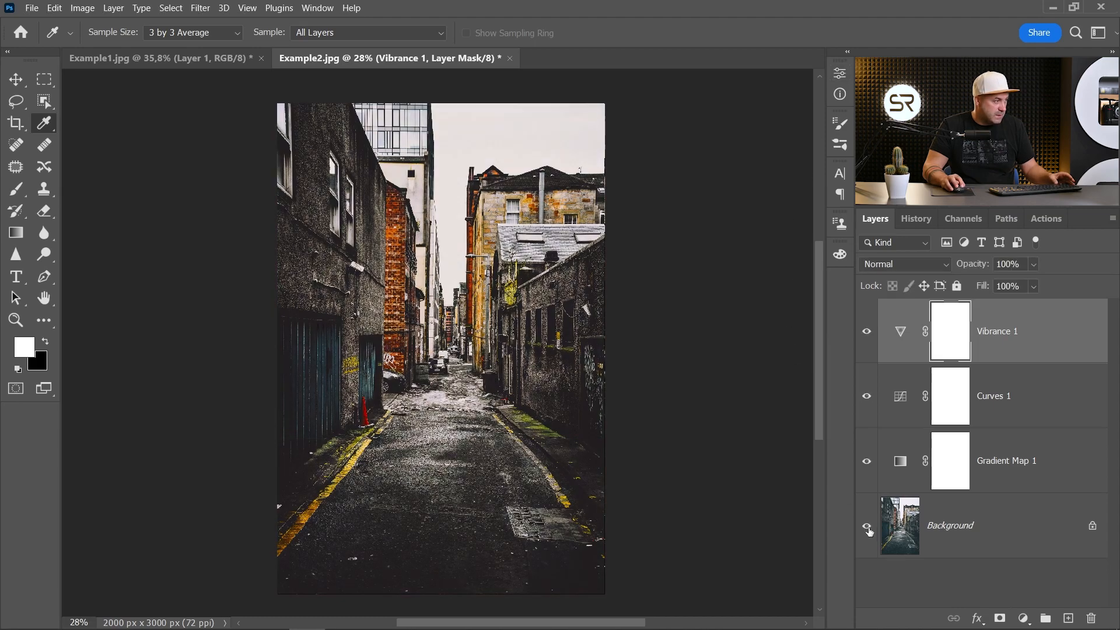
left_click(868, 527, "alt")
left_click(867, 527, "alt")
left_click(868, 527, "alt")
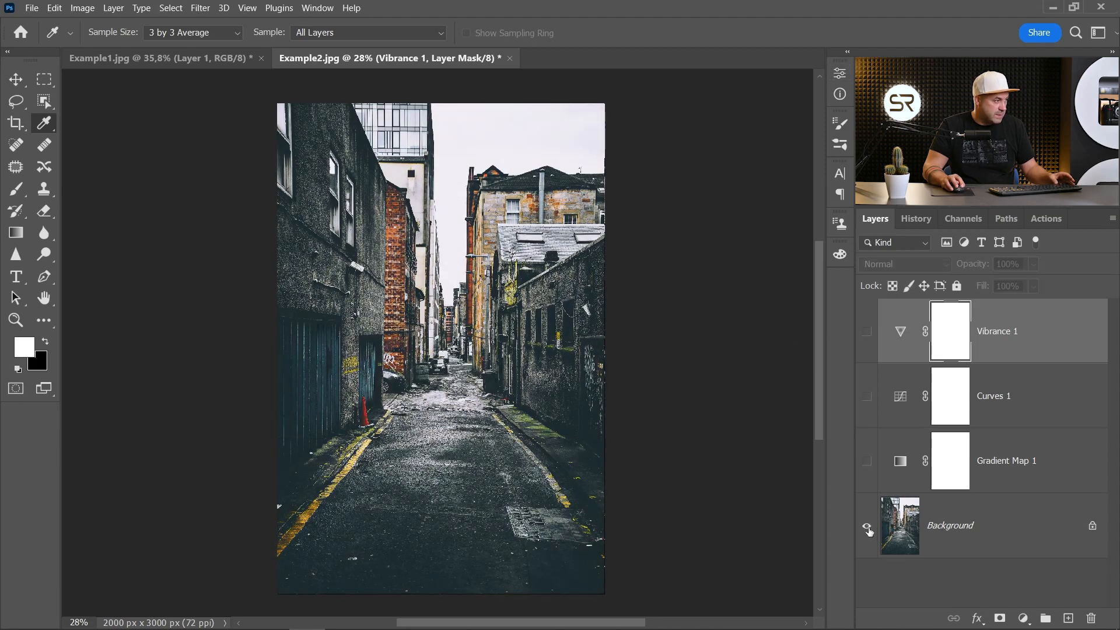
left_click(867, 526, "alt")
In Example1.jpg, hide Layer 1 and Layer 2 and show the Background layer to view the whole reference photo.
left_click(196, 59)
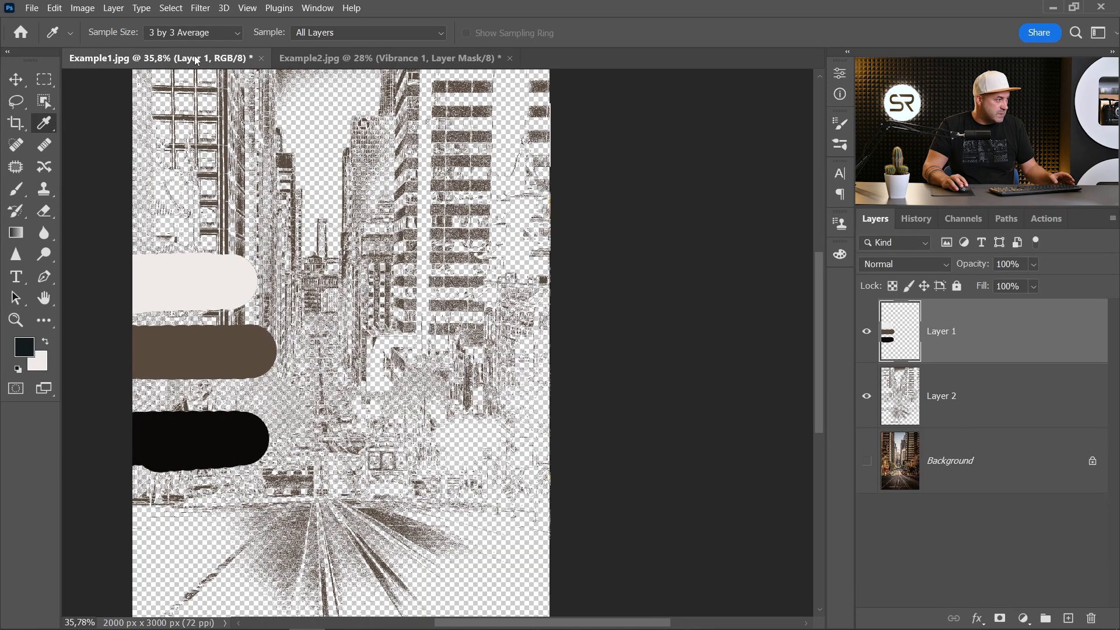
left_click_drag(866, 333, 867, 396)
left_click(867, 461)
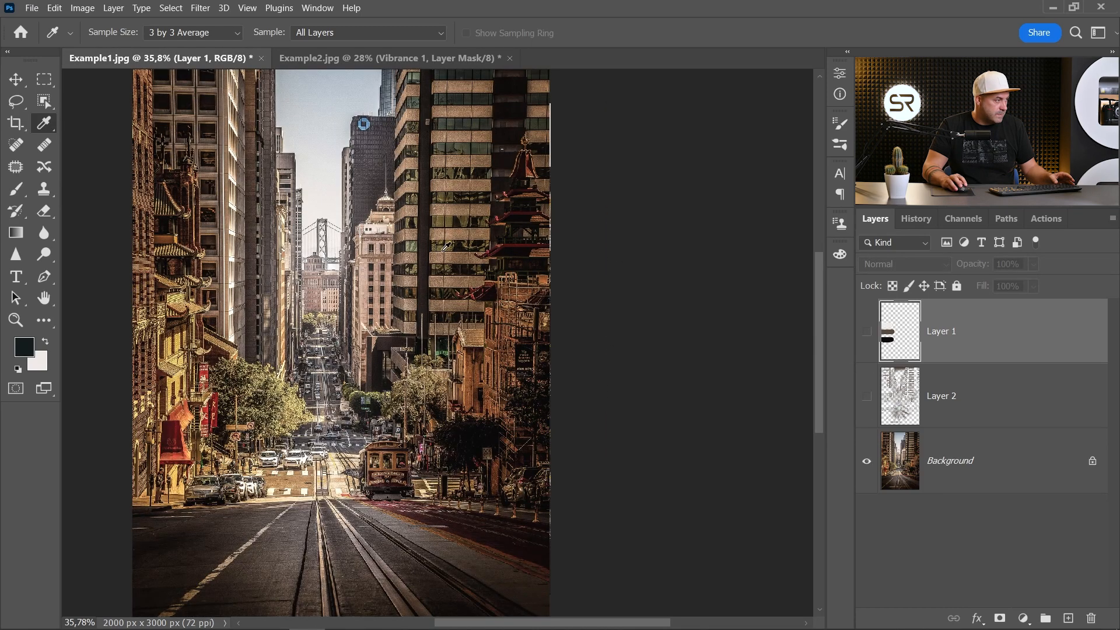
scroll(390, 255, "down", 3)
left_click_drag(349, 249, 442, 266)
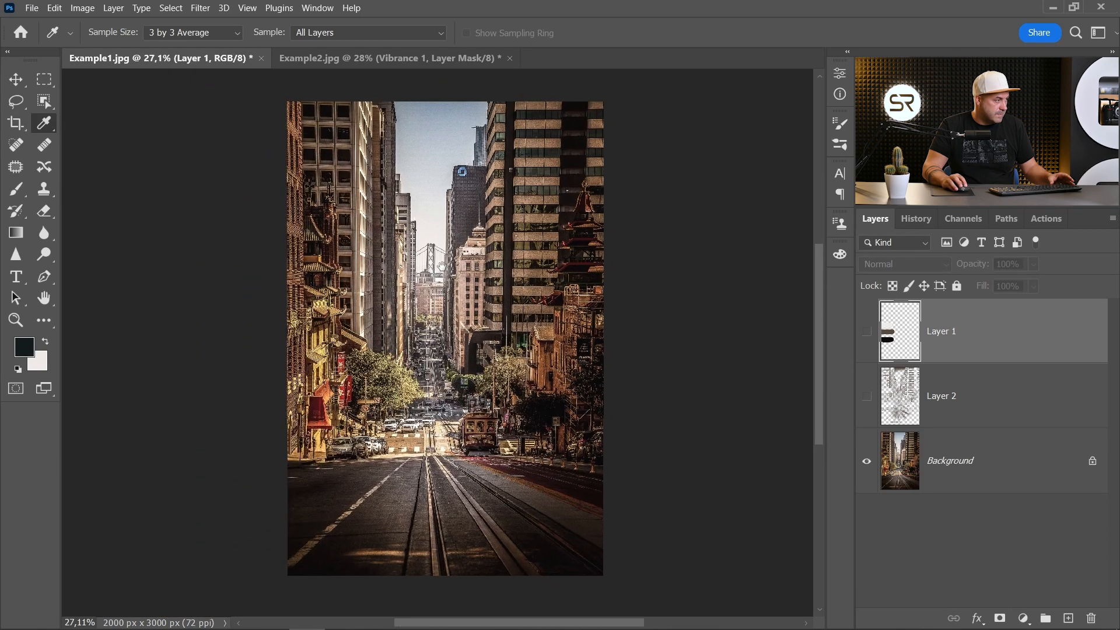
Return to Example2.jpg and show only its Background layer to compare the ungraded photo with the reference.
left_click(388, 58)
scroll(571, 299, "down", 1)
left_click(868, 527, "alt")
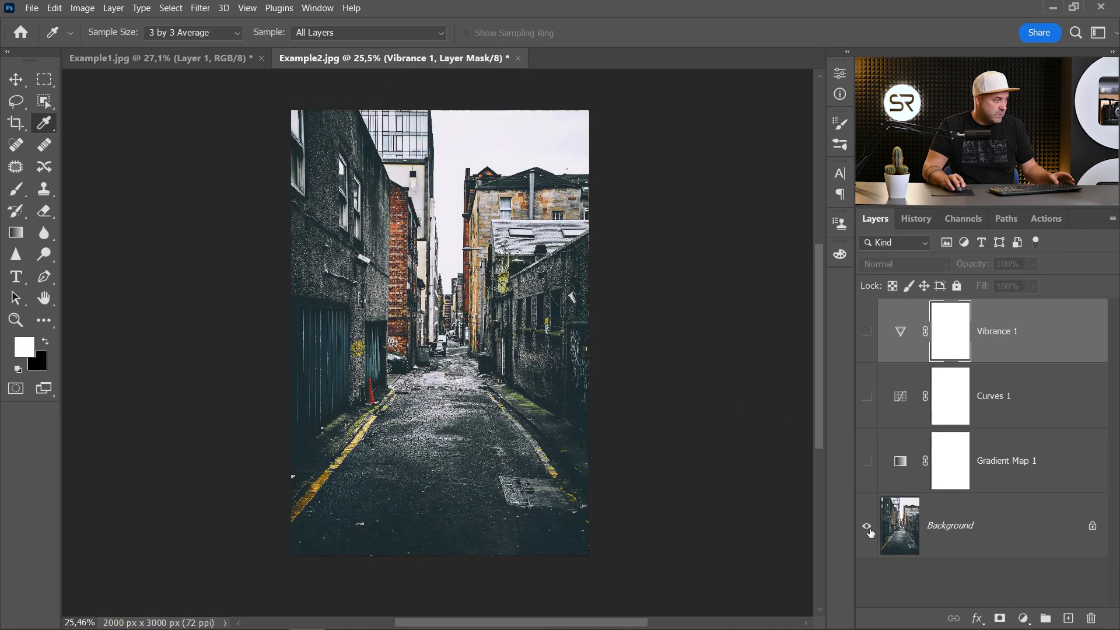